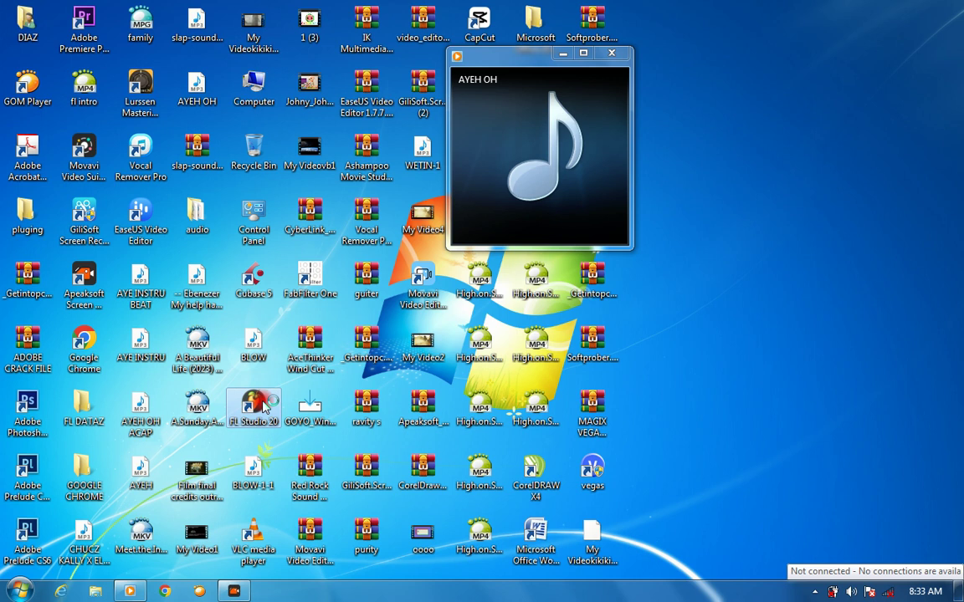
# - Launch FL Studio 20, pause the AYEH OH track in the media player and return to the FL Studio window
pyautogui.doubleClick(265, 406)
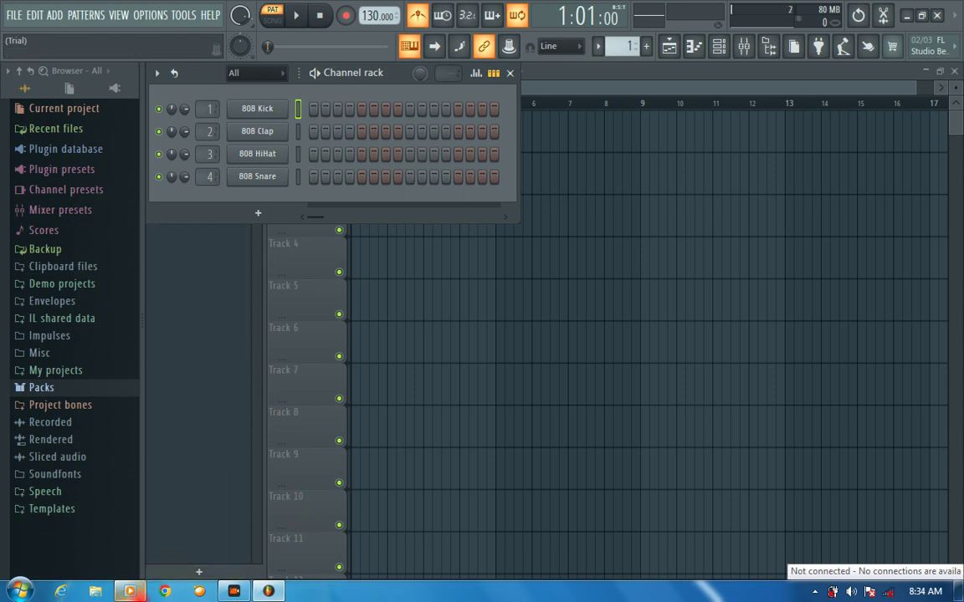
pyautogui.moveTo(130, 591)
pyautogui.click(117, 535)
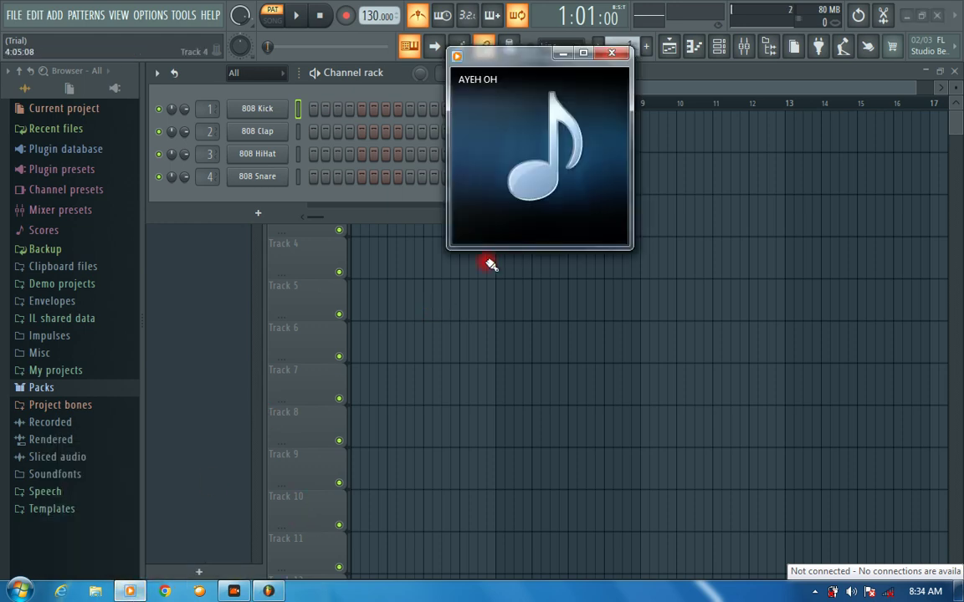
pyautogui.click(543, 234)
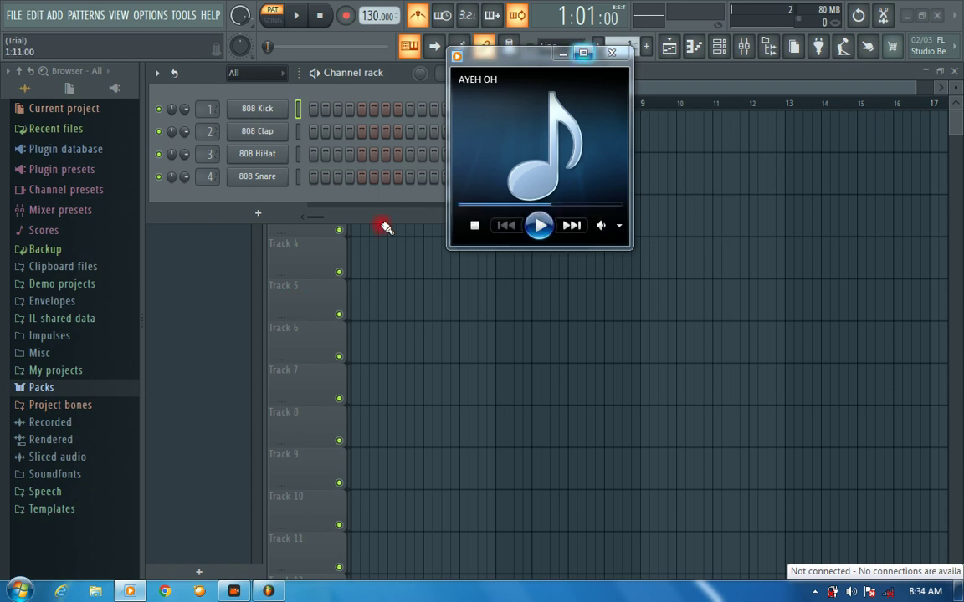
pyautogui.click(310, 264)
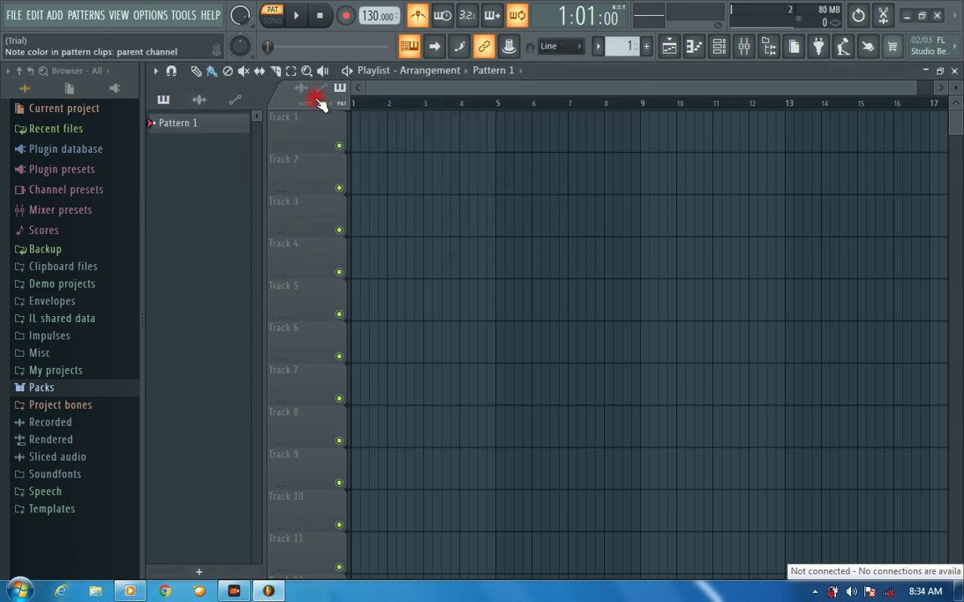
# - Show the channel rack and expand the Snares folder of the Drums pack in the browser
pyautogui.click(720, 47)
pyautogui.click(723, 52)
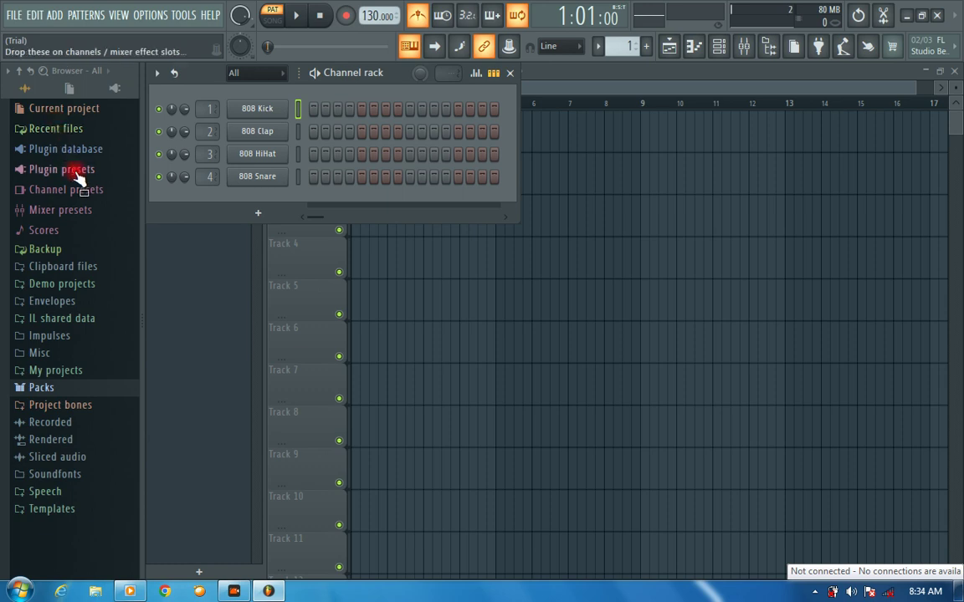
pyautogui.click(65, 390)
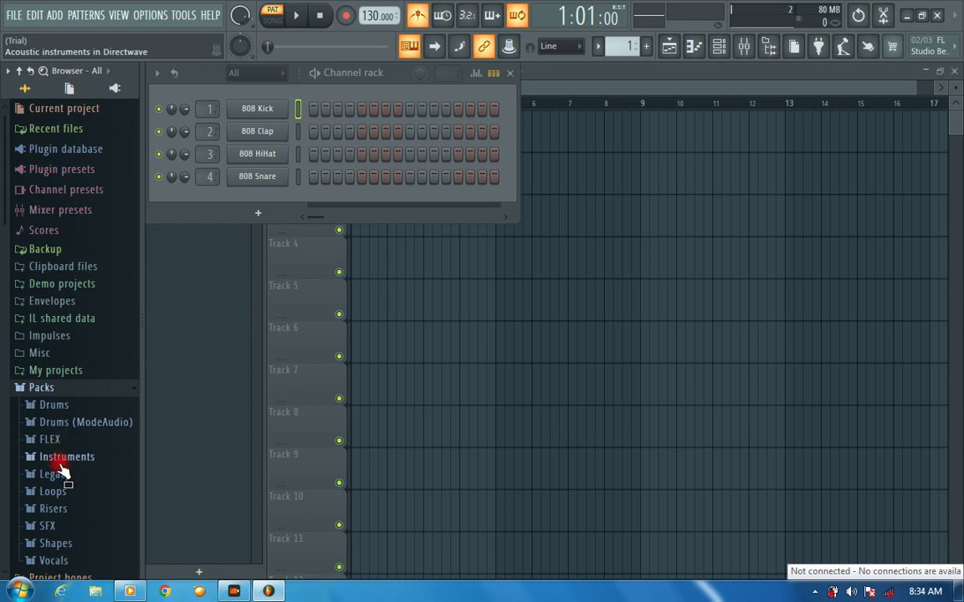
pyautogui.click(55, 406)
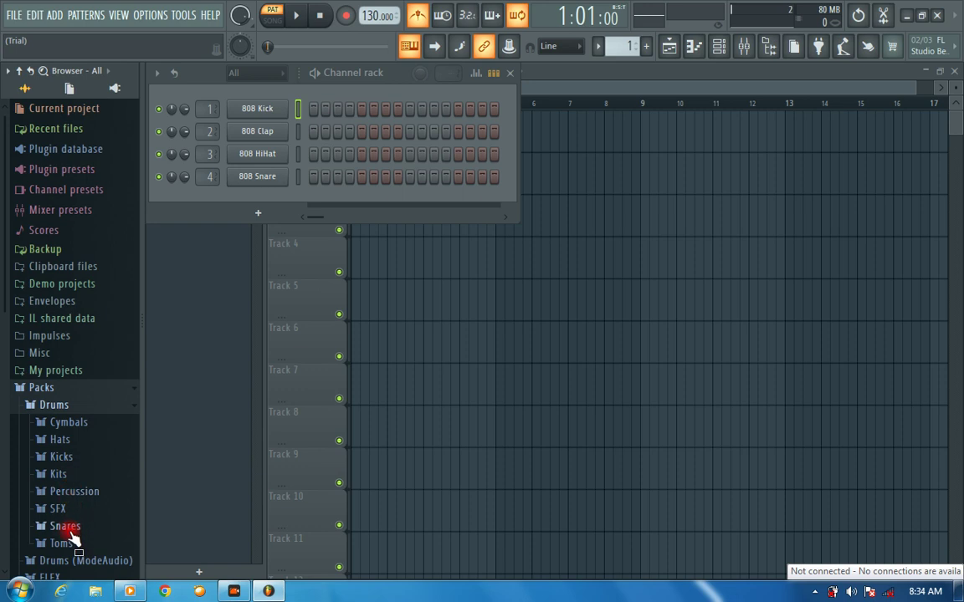
pyautogui.click(67, 527)
# - Audition several snare and rim samples, including 909 Rim, 707 Rim, 14in Rim and Chromo Snare, and collapse the Snares folder
pyautogui.click(71, 401)
pyautogui.click(67, 356)
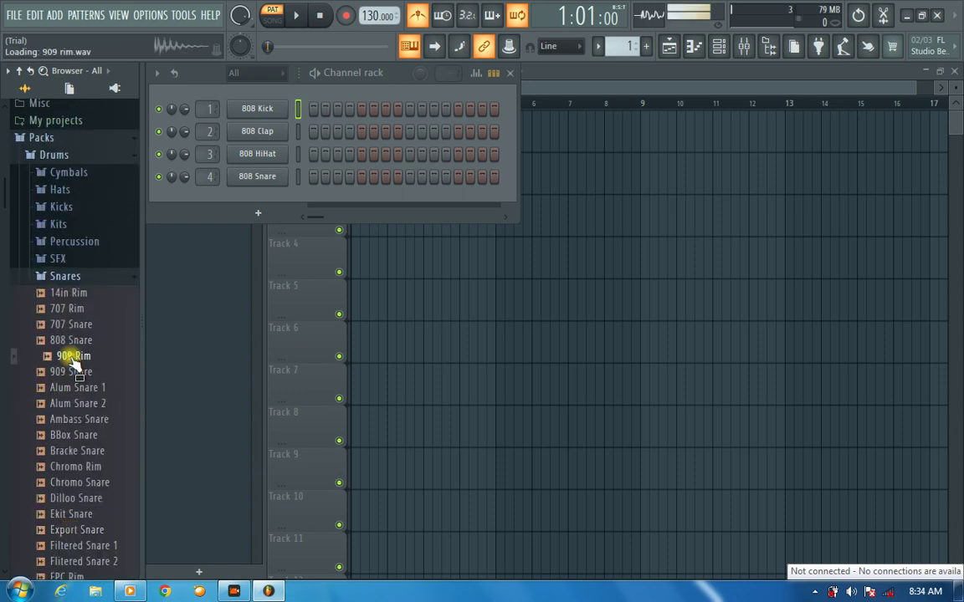
pyautogui.click(67, 311)
pyautogui.click(67, 295)
pyautogui.click(75, 387)
pyautogui.click(80, 486)
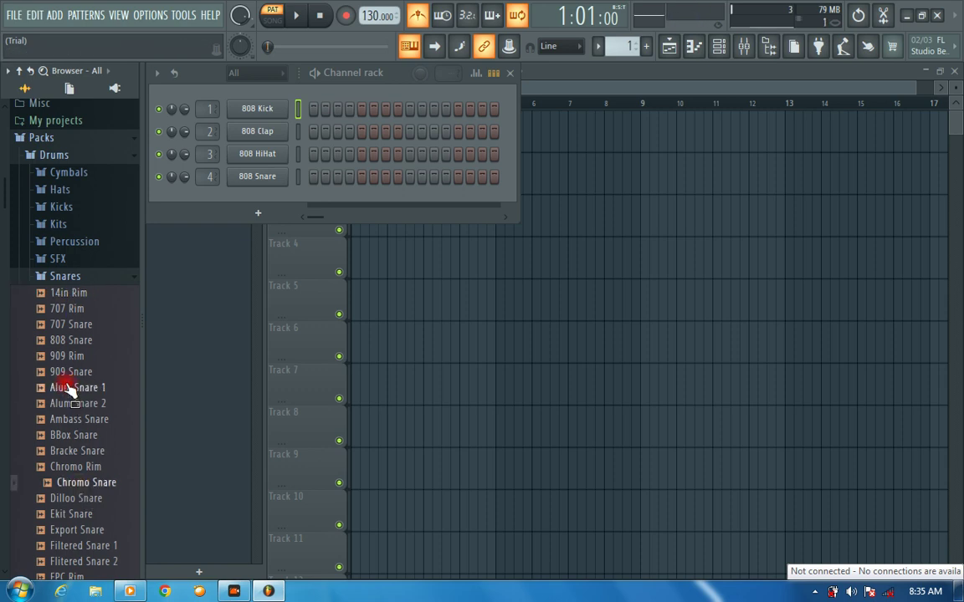
pyautogui.click(67, 371)
pyautogui.click(65, 330)
pyautogui.click(65, 309)
pyautogui.click(63, 295)
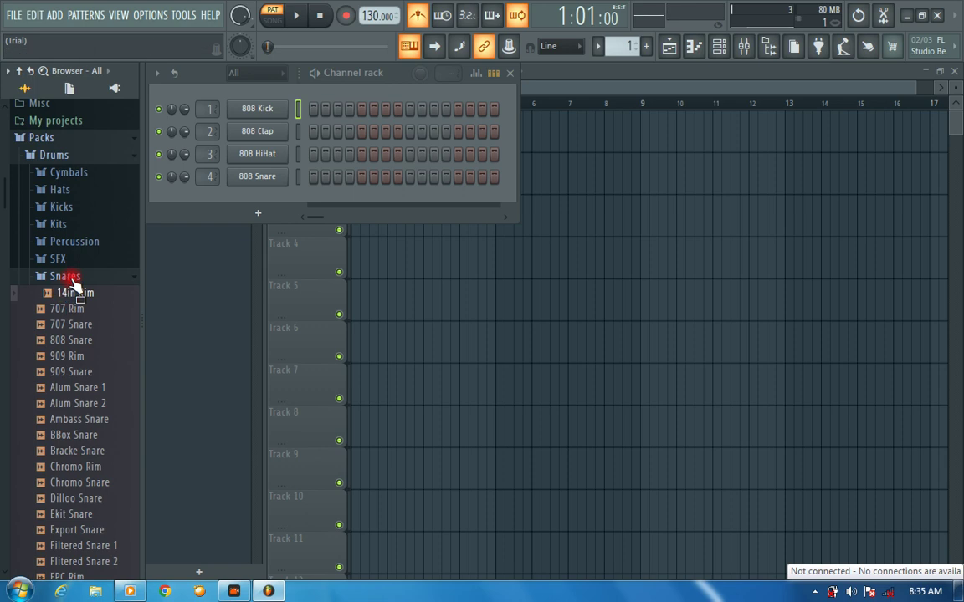
pyautogui.click(66, 277)
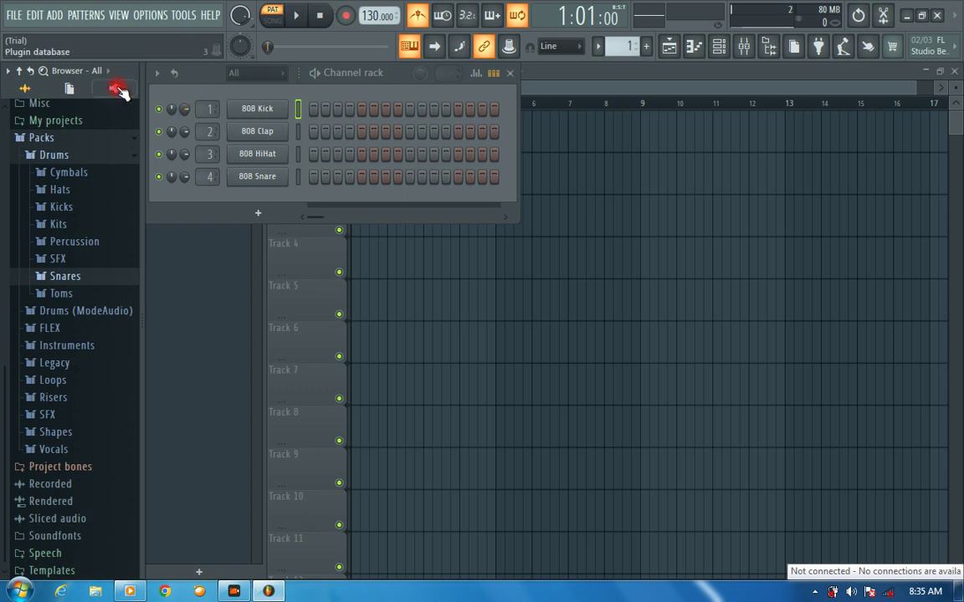
pyautogui.click(16, 17)
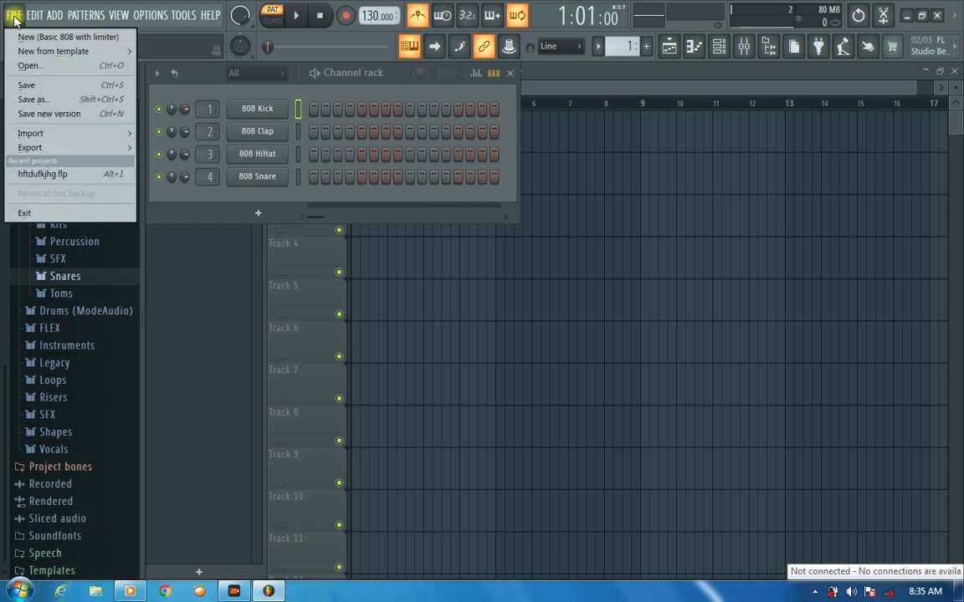
pyautogui.click(32, 100)
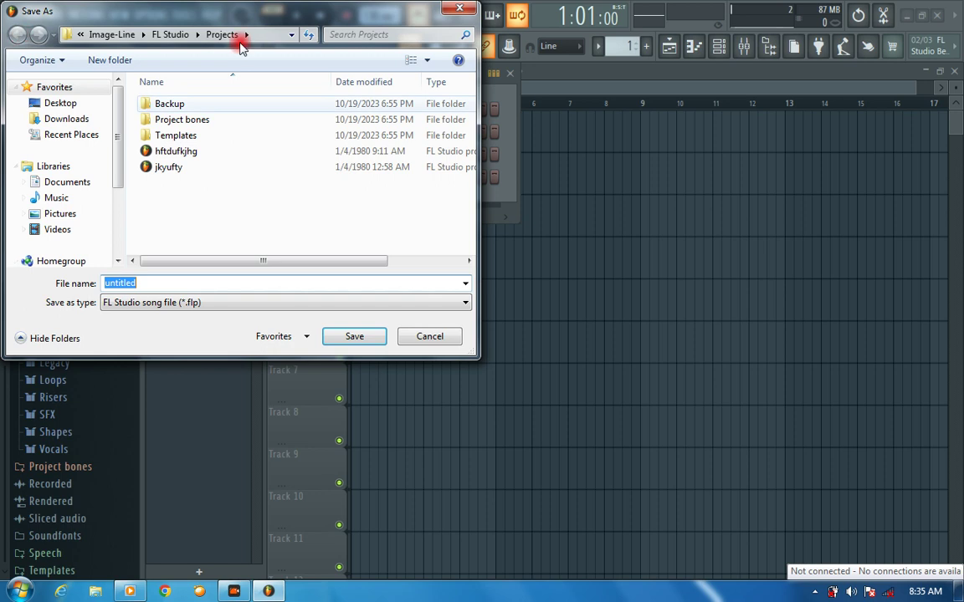
pyautogui.click(450, 9)
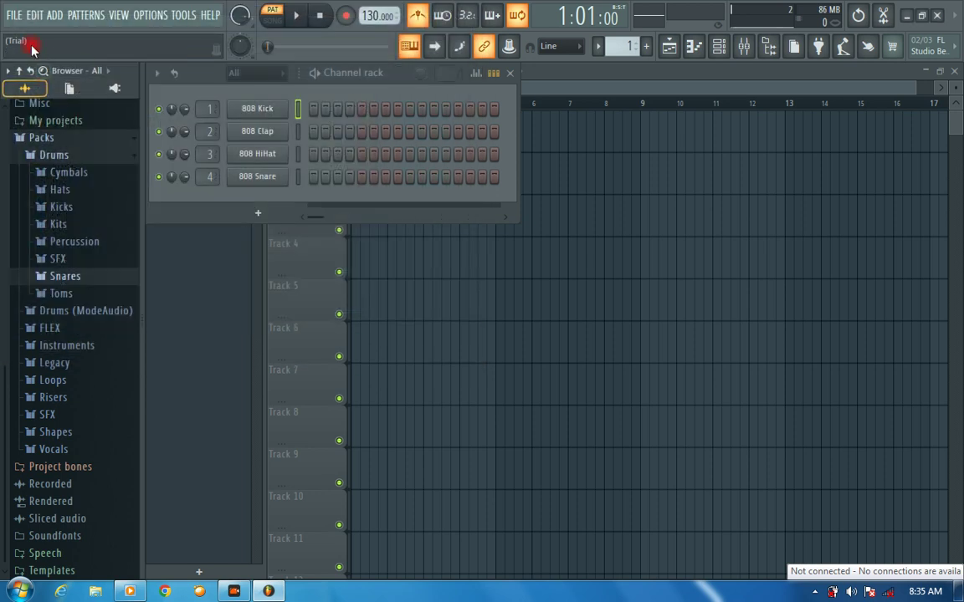
# - Save the project as an FL Studio song file named bvghjbhjb in the Projects folder and dismiss the trial warning
pyautogui.click(14, 17)
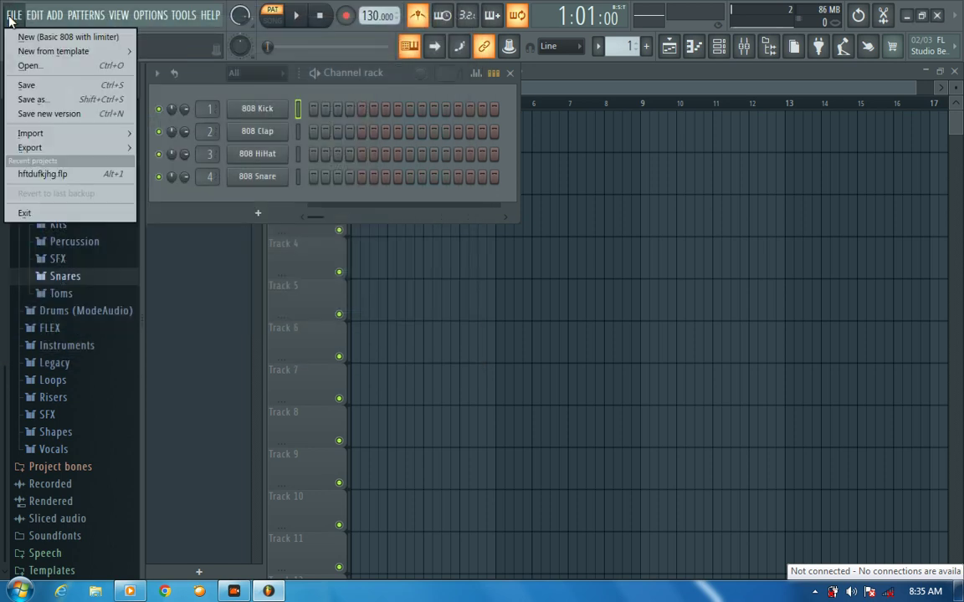
pyautogui.click(46, 101)
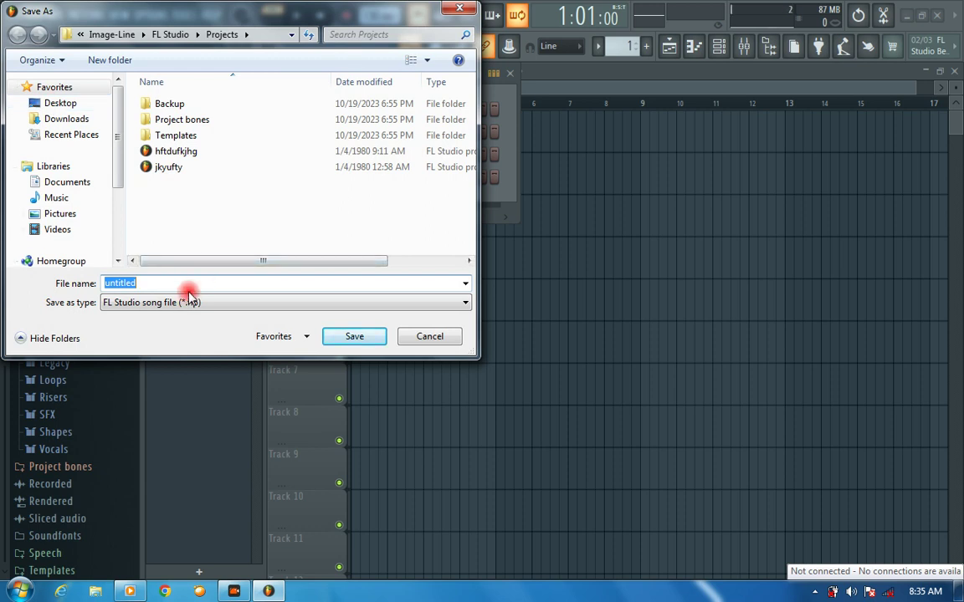
pyautogui.write('bvghjbhjb')
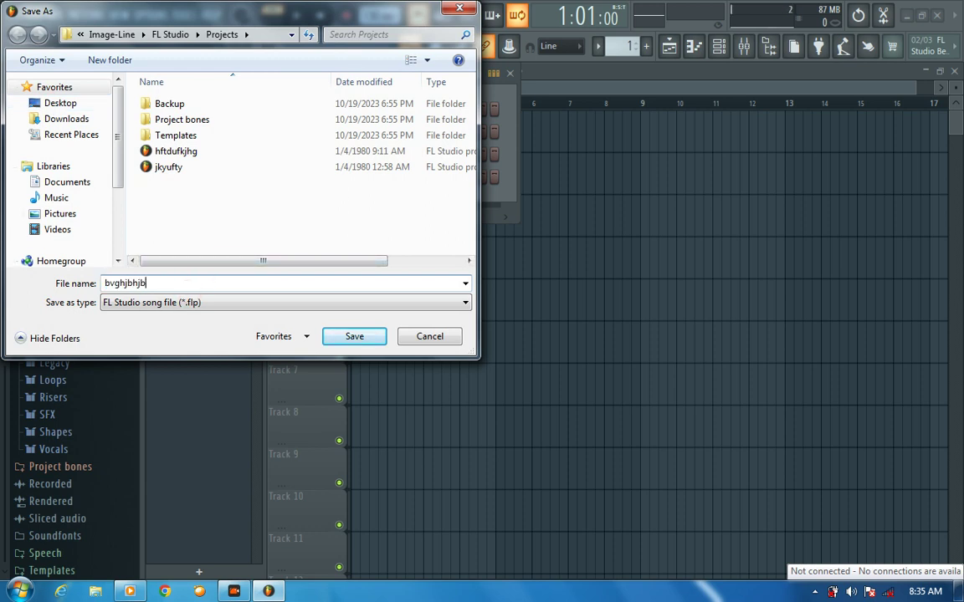
pyautogui.click(371, 338)
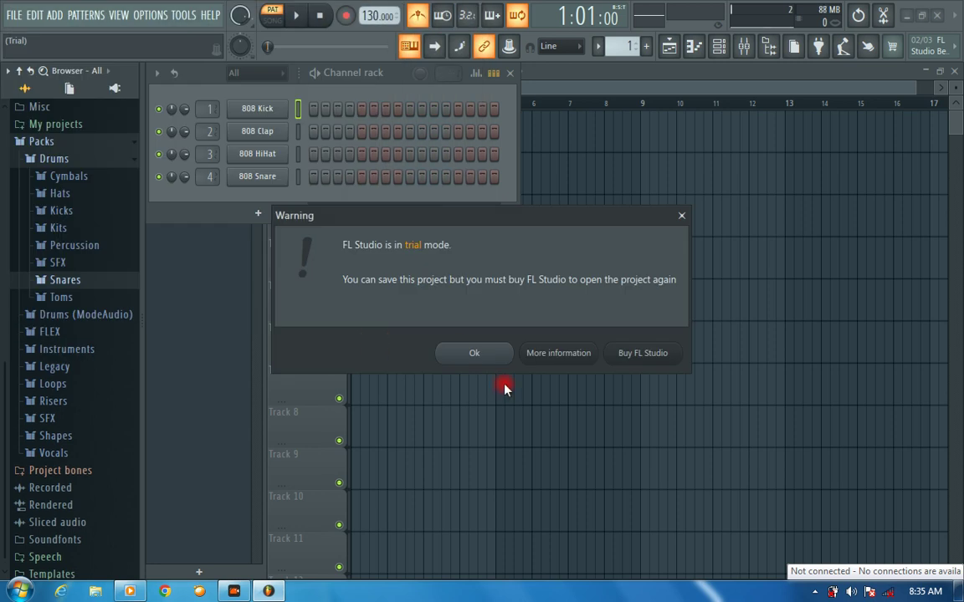
pyautogui.click(475, 354)
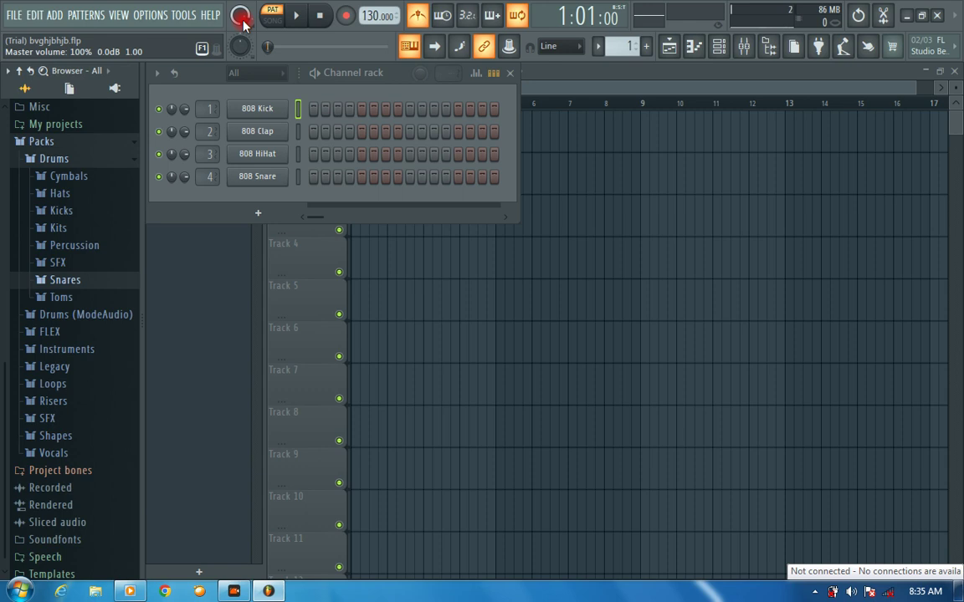
# - Play the empty pattern briefly and stop playback so the position returns to the start
pyautogui.click(300, 22)
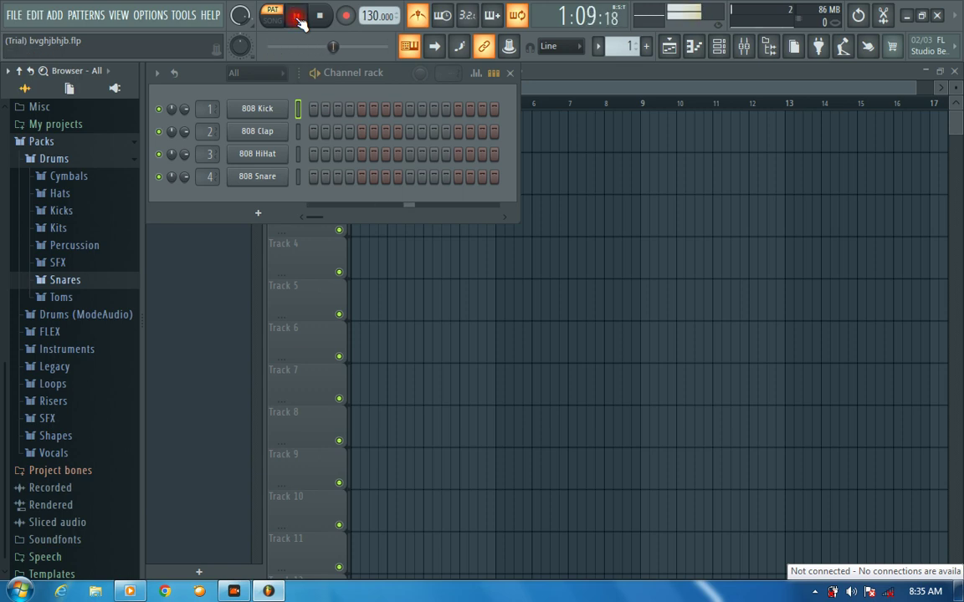
pyautogui.click(299, 22)
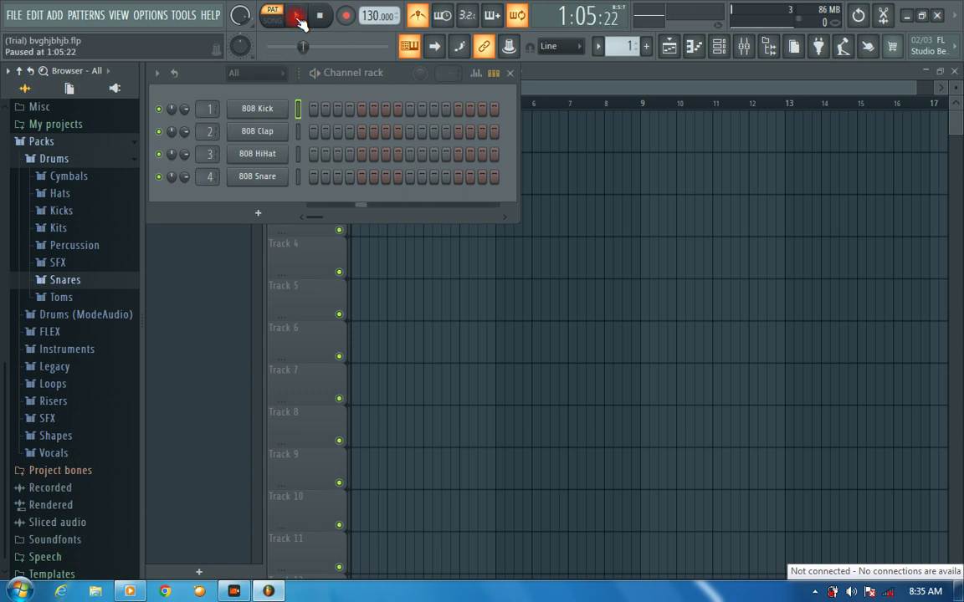
pyautogui.click(321, 20)
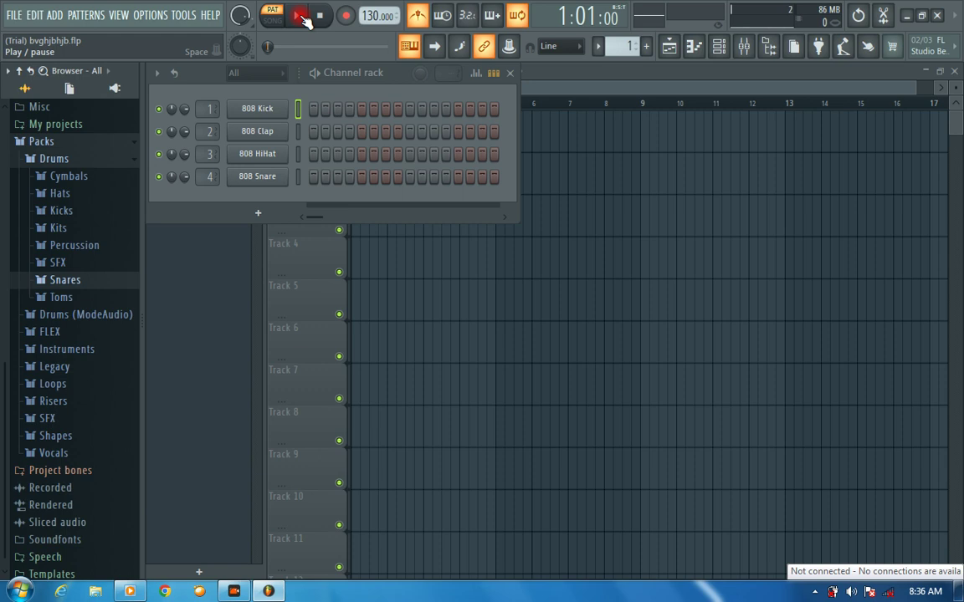
# - Set the project tempo to 101 BPM while the pattern is playing, and pause playback
pyautogui.click(299, 17)
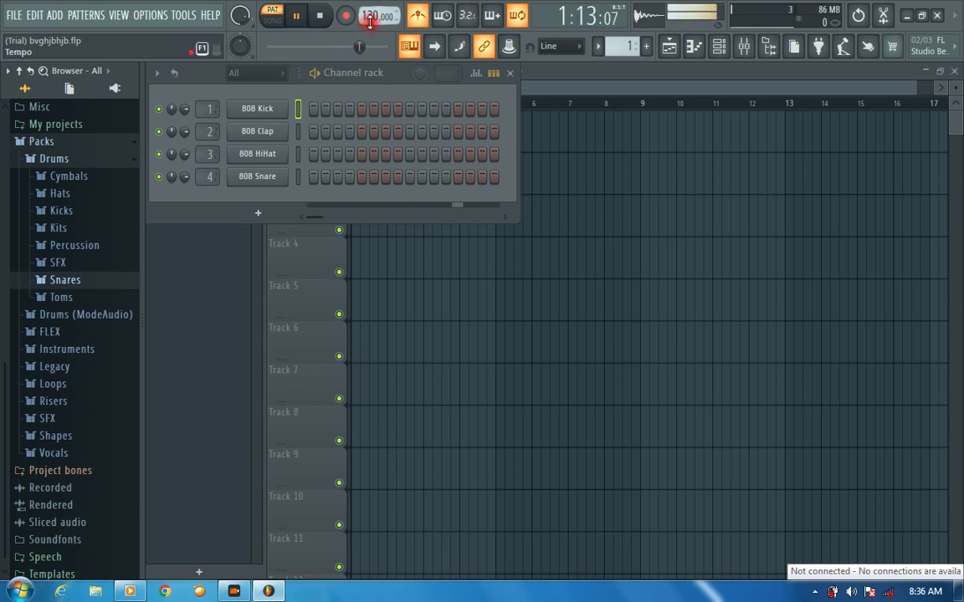
pyautogui.moveTo(370, 21); pyautogui.dragTo(371, 0)
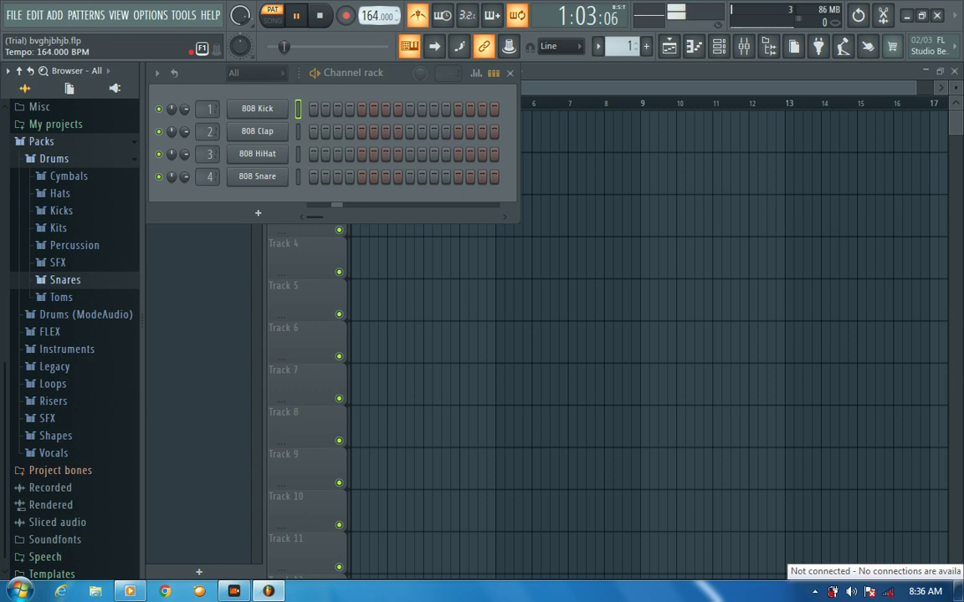
pyautogui.moveTo(374, 16); pyautogui.dragTo(374, 75)
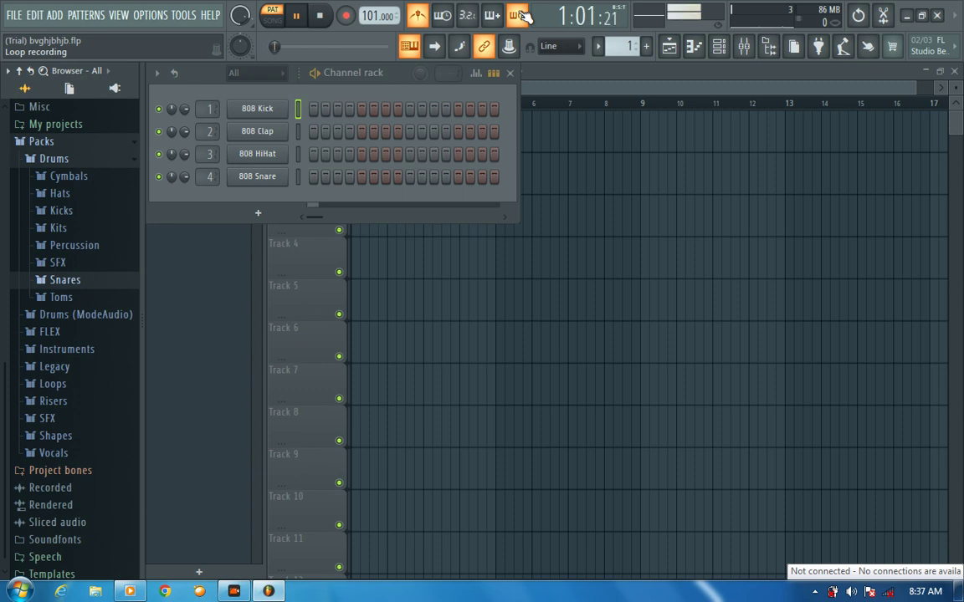
pyautogui.click(297, 16)
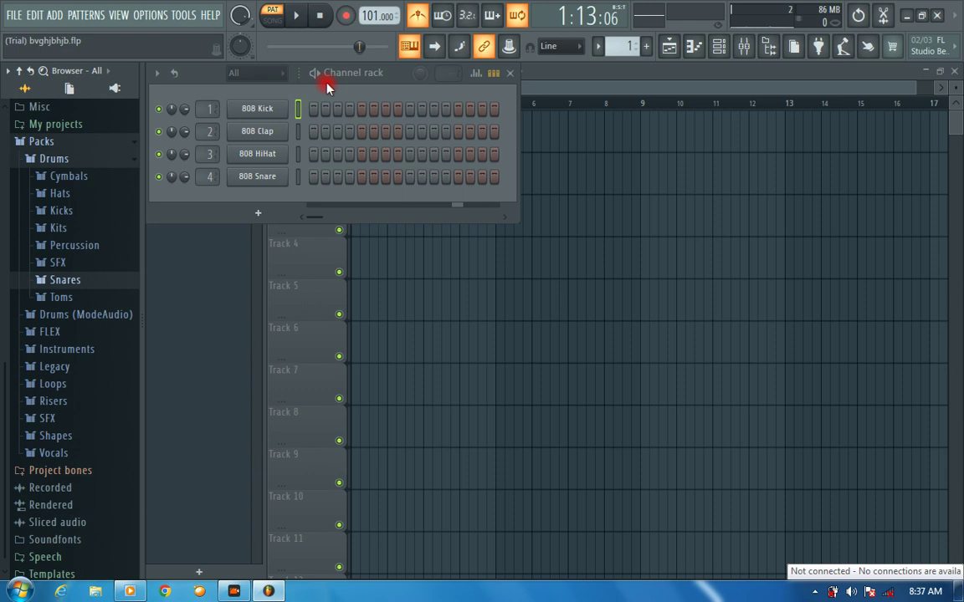
# - Resume playback and place 808 Kick hits on steps 1, 5, 9 and 13 of the pattern
pyautogui.click(296, 16)
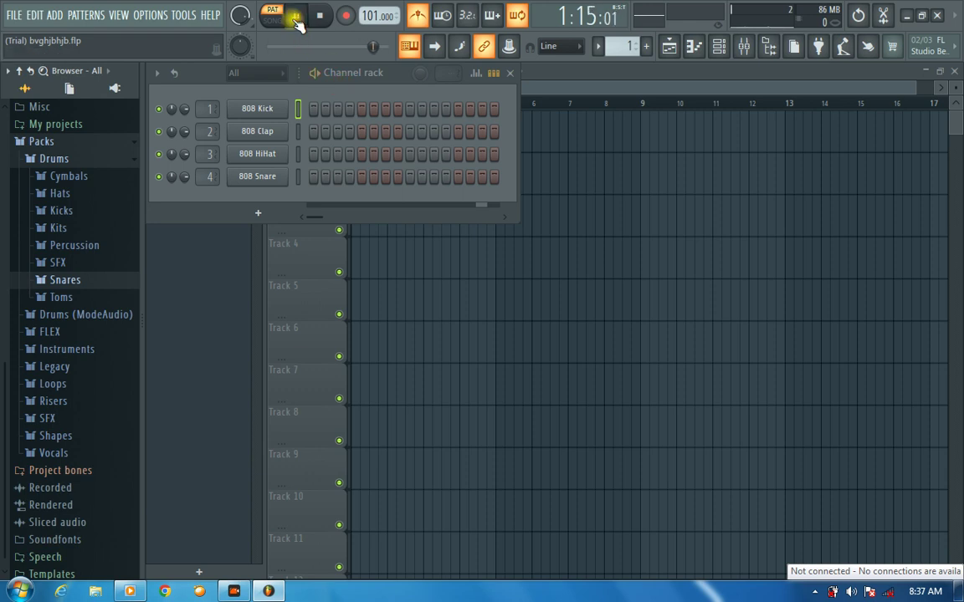
pyautogui.click(313, 109)
pyautogui.click(362, 110)
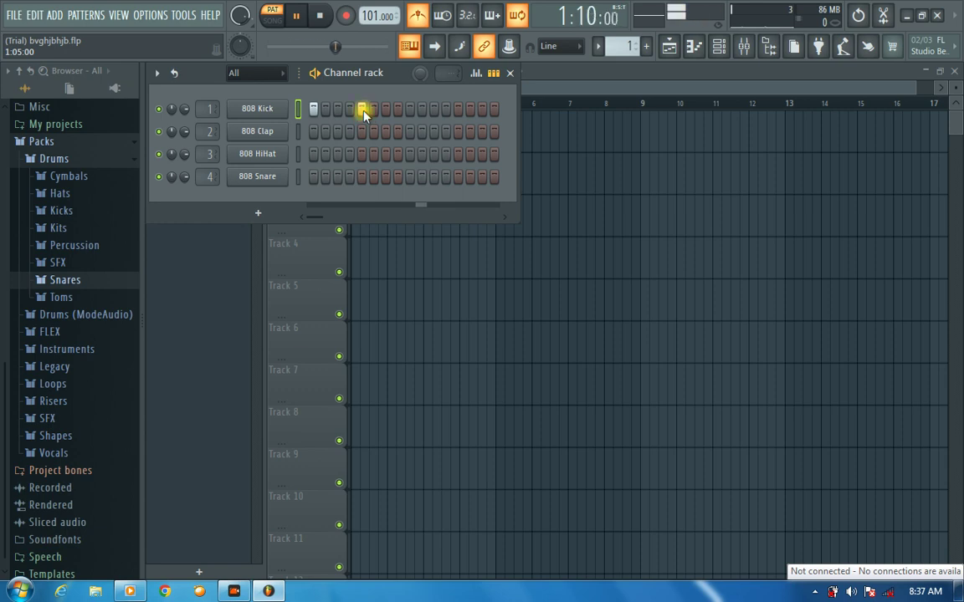
pyautogui.click(410, 109)
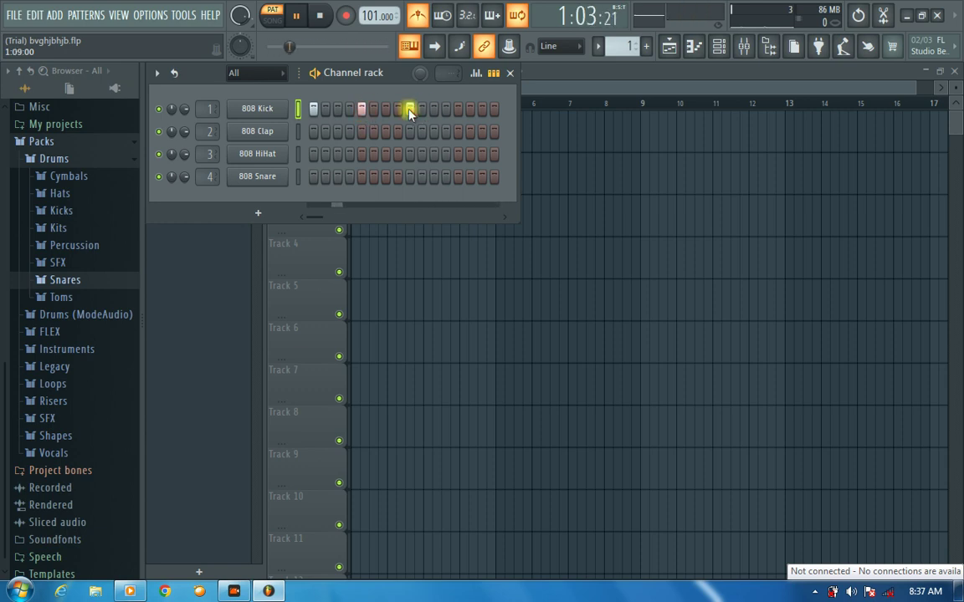
pyautogui.click(459, 109)
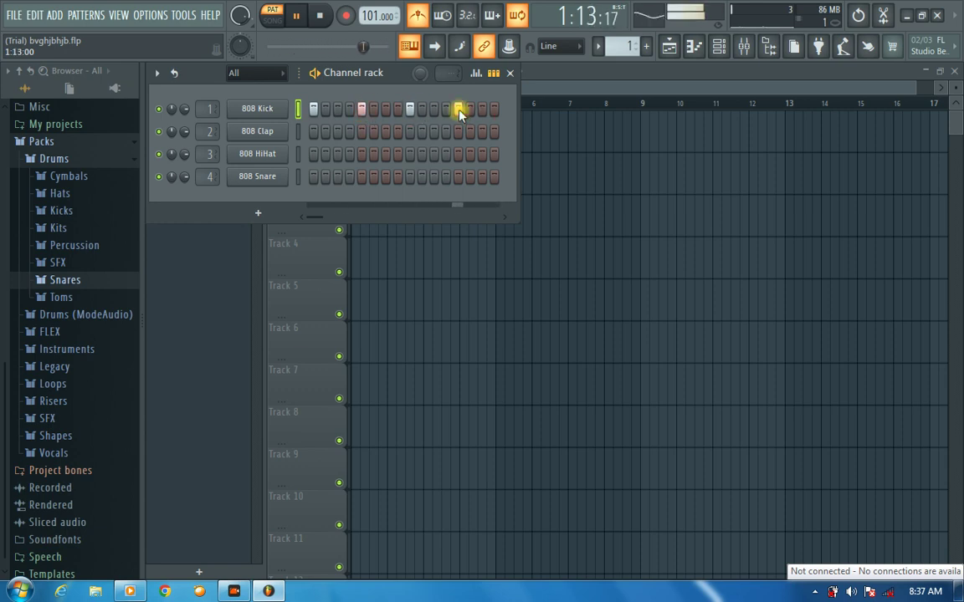
# - Place 808 Clap hits on steps 4 and 13 of the pattern and pause playback
pyautogui.click(348, 133)
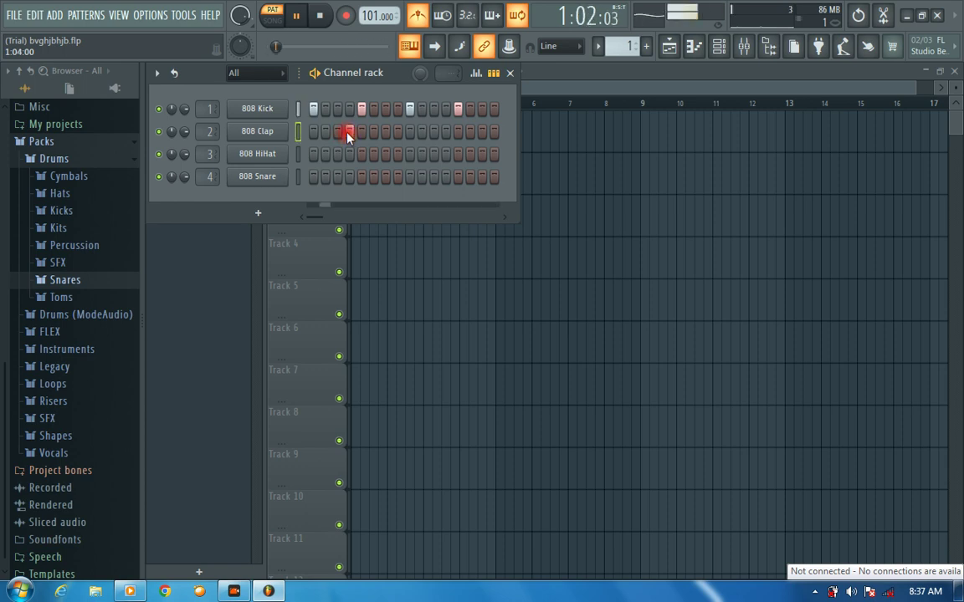
pyautogui.click(459, 134)
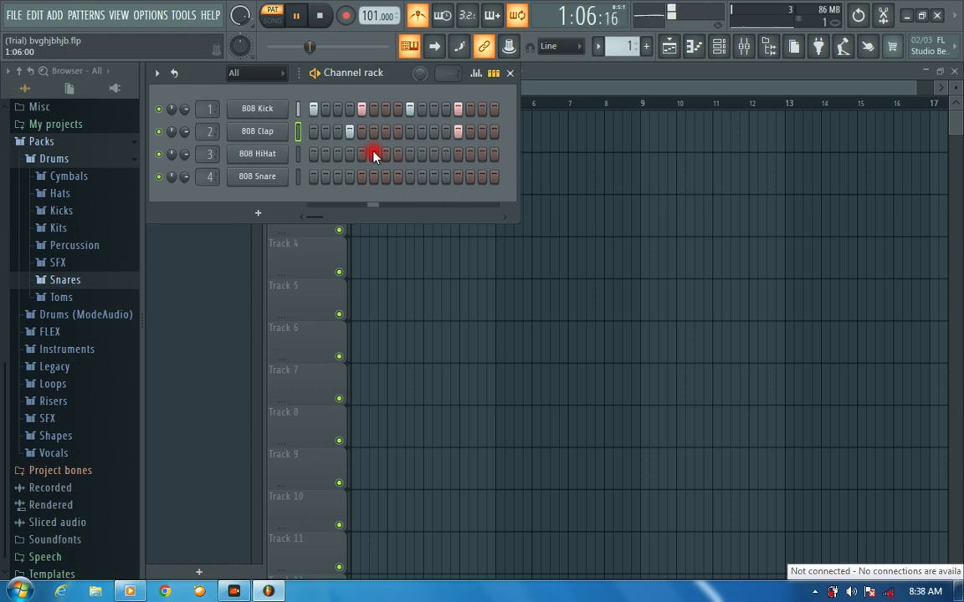
pyautogui.click(300, 16)
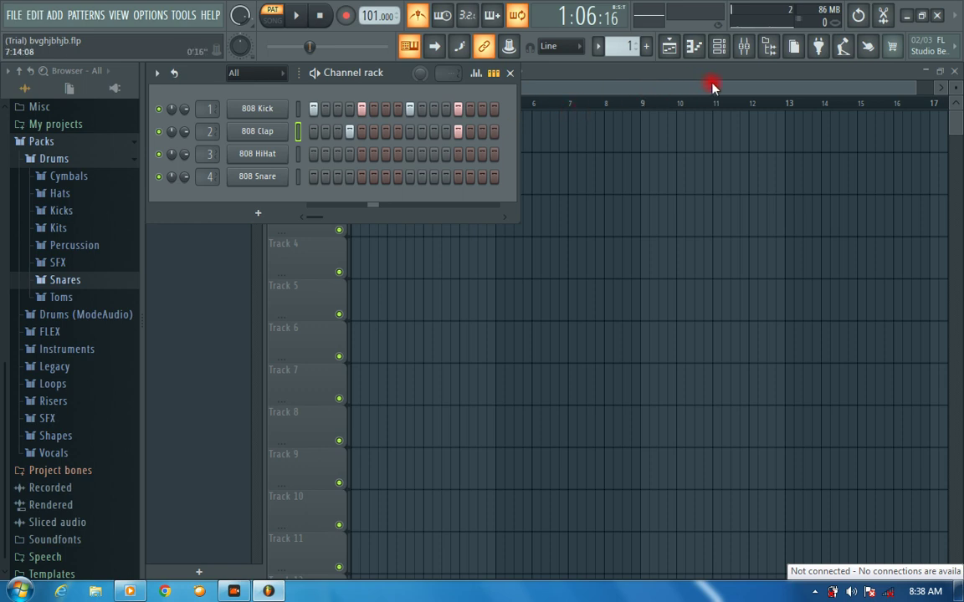
# - Open the mixer to examine the Master and insert tracks, and close it again
pyautogui.click(745, 47)
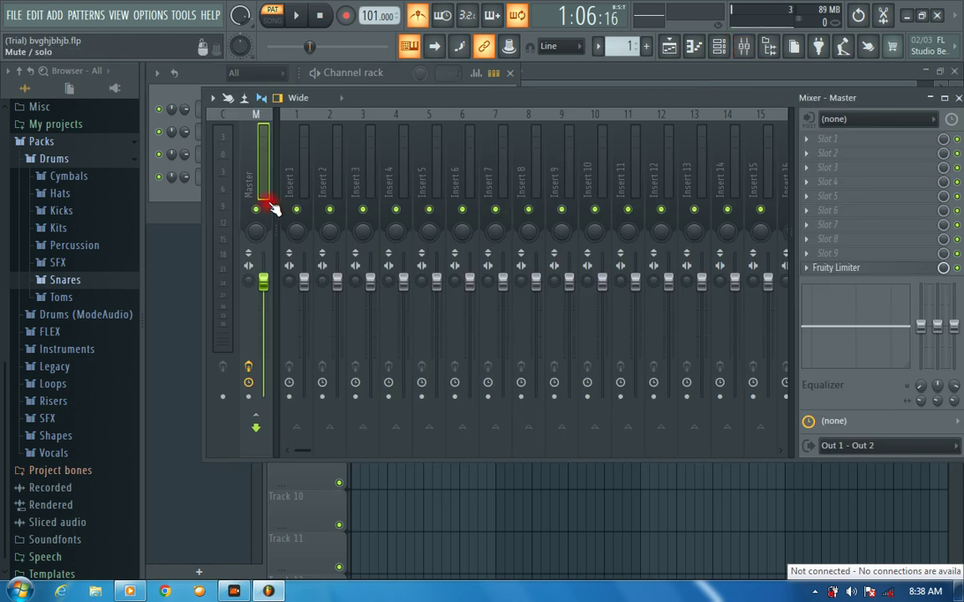
pyautogui.click(959, 99)
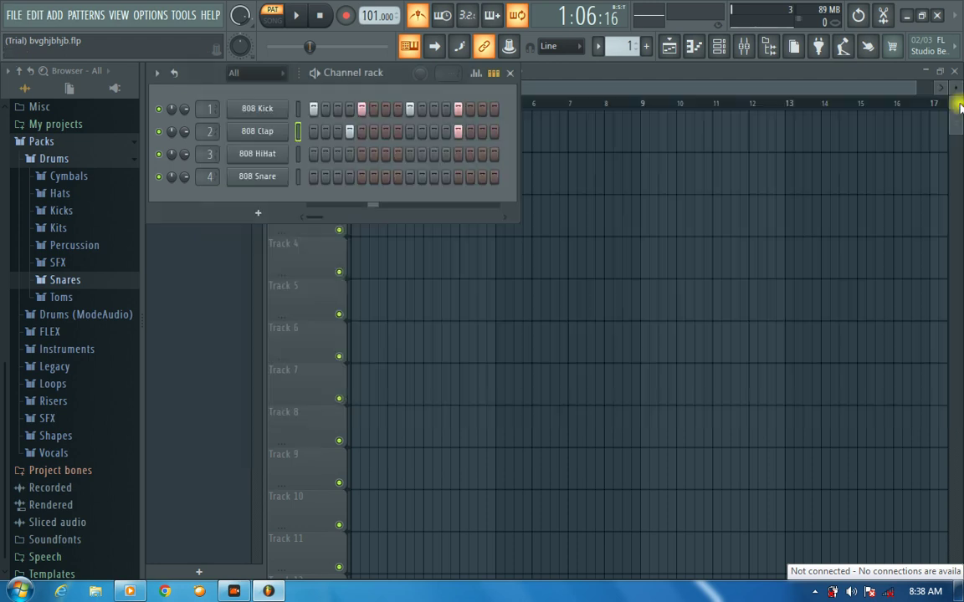
# - Add the Sawer synthesizer as a new channel and move its window up so the whole keyboard is accessible
pyautogui.click(820, 48)
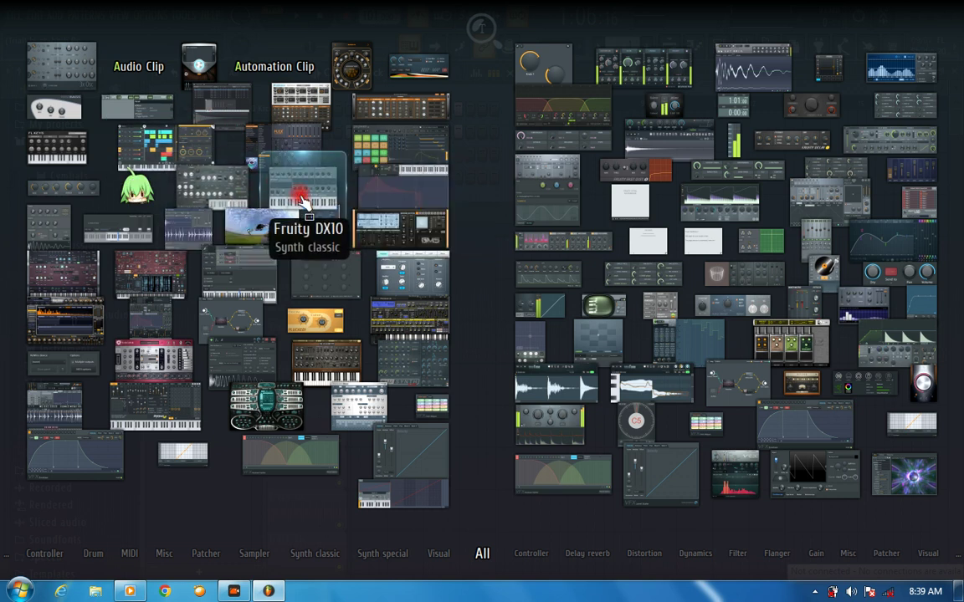
pyautogui.click(341, 353)
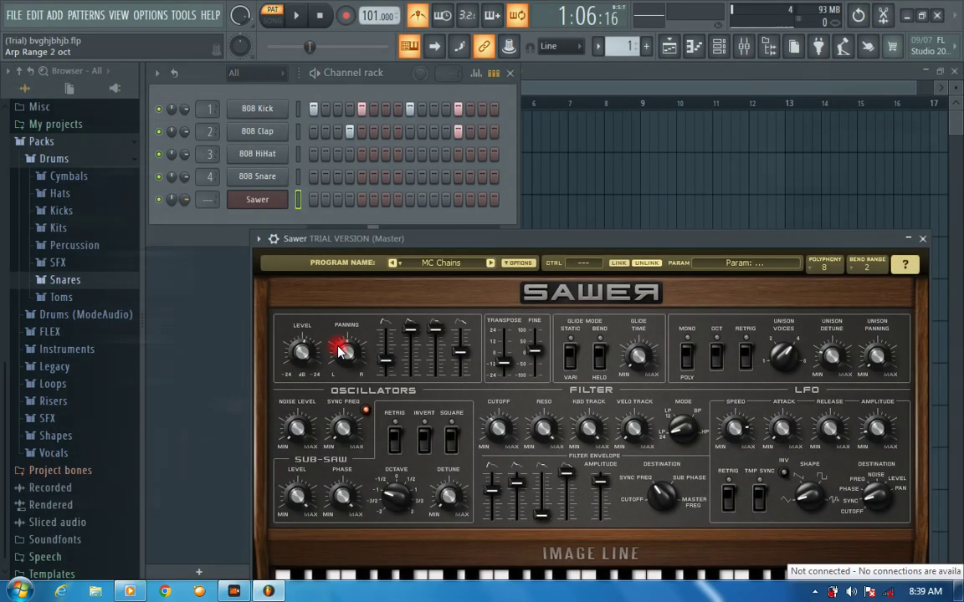
pyautogui.moveTo(413, 243); pyautogui.dragTo(389, 138)
# - Audition the Sawer MC Chains preset by playing various notes on its keyboard, and close the plugin window
pyautogui.click(560, 519)
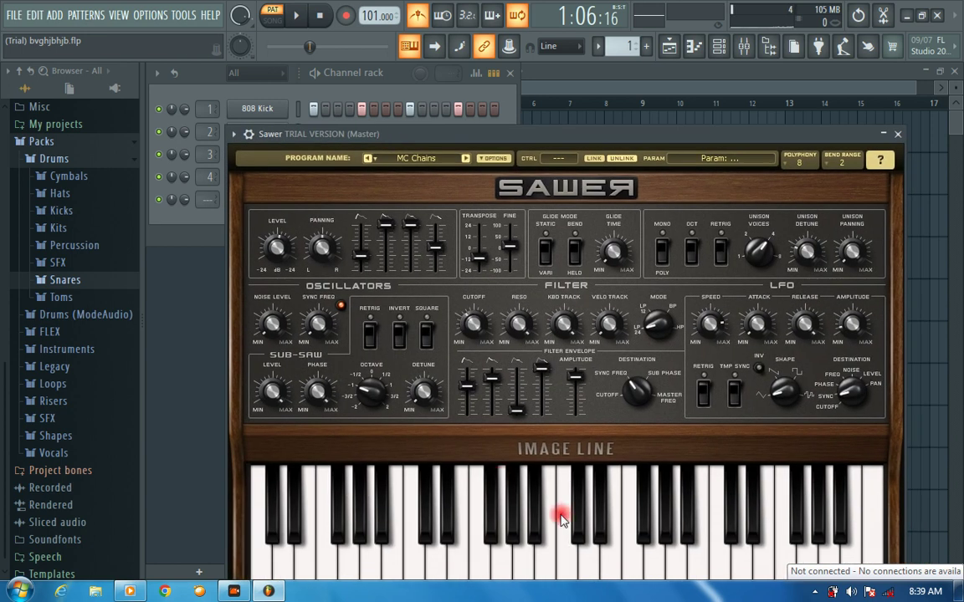
pyautogui.click(437, 516)
pyautogui.click(353, 553)
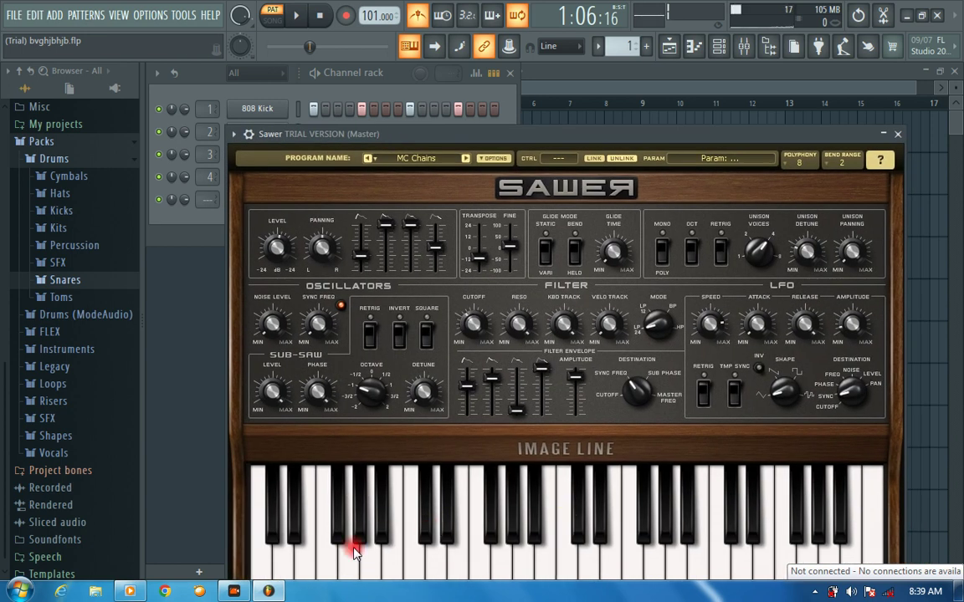
pyautogui.click(661, 531)
pyautogui.click(757, 527)
pyautogui.click(847, 512)
pyautogui.click(775, 519)
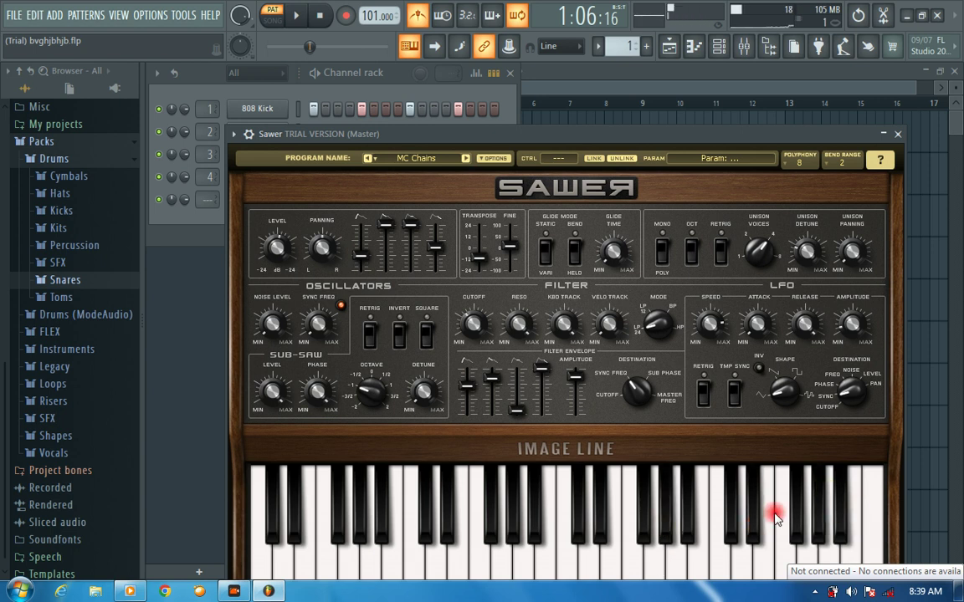
pyautogui.click(727, 516)
pyautogui.click(698, 519)
pyautogui.click(898, 134)
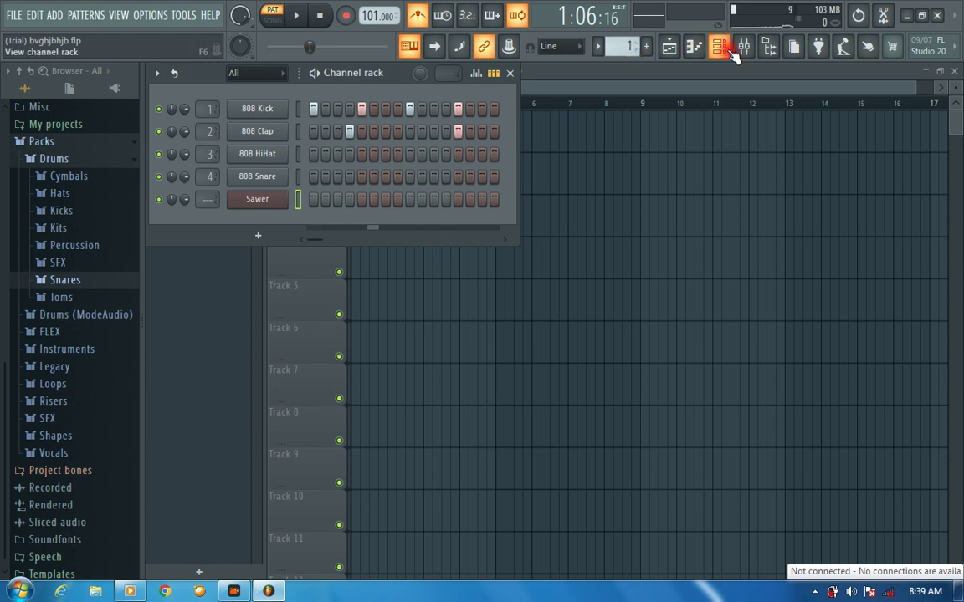
# - Open the plugin picker to examine the available generators and effects, and dismiss it without adding any
pyautogui.click(817, 51)
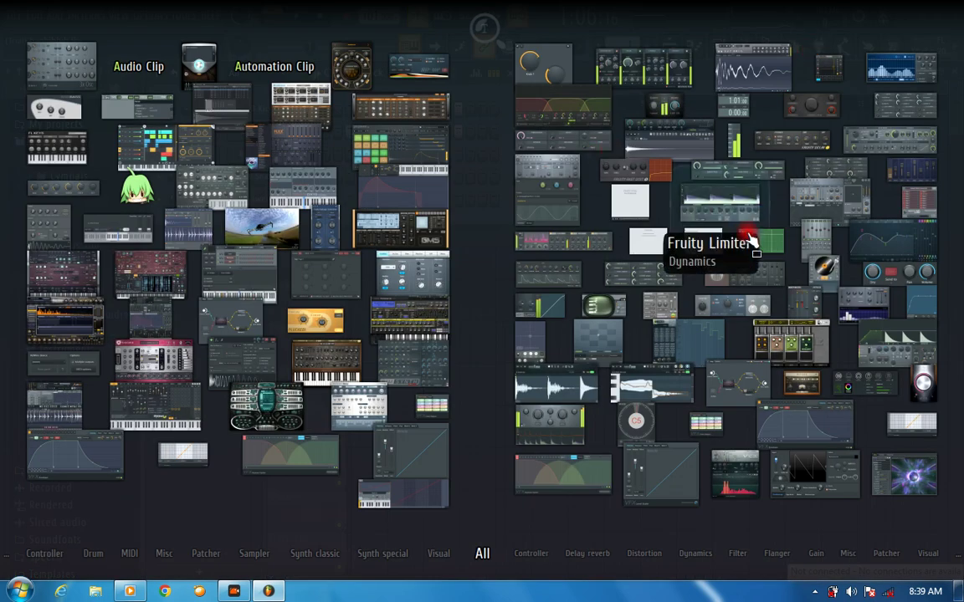
pyautogui.click(484, 462)
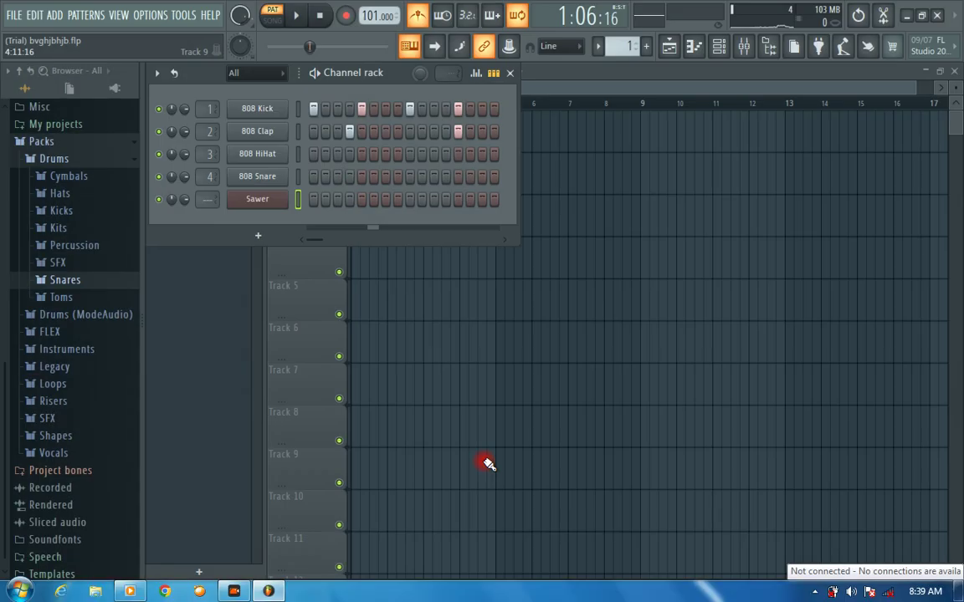
pyautogui.click(448, 201)
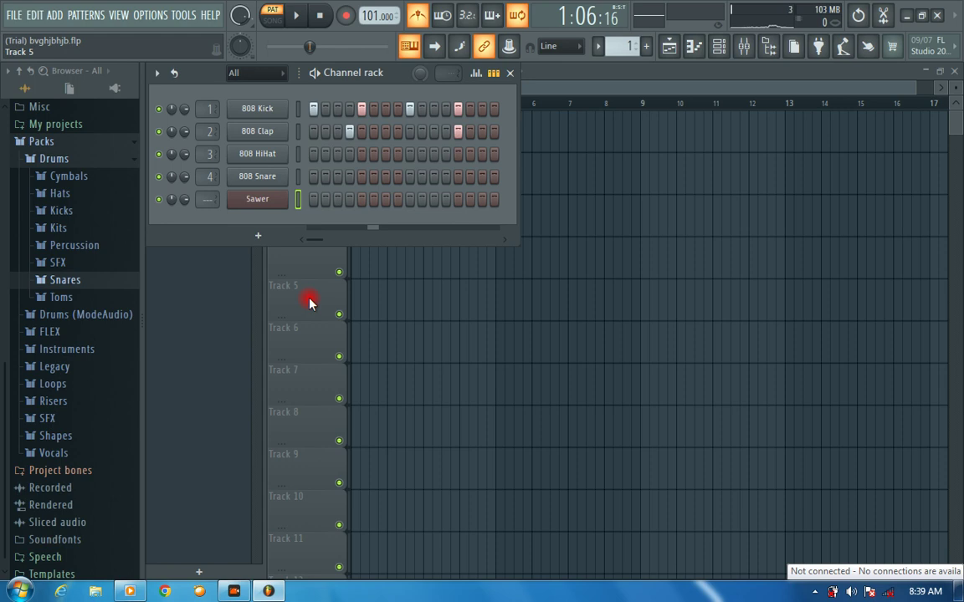
# - Hide the channel rack and place Pattern 1 clips at bars 1 and 2 of Track 1 with the Draw tool
pyautogui.press('F6')
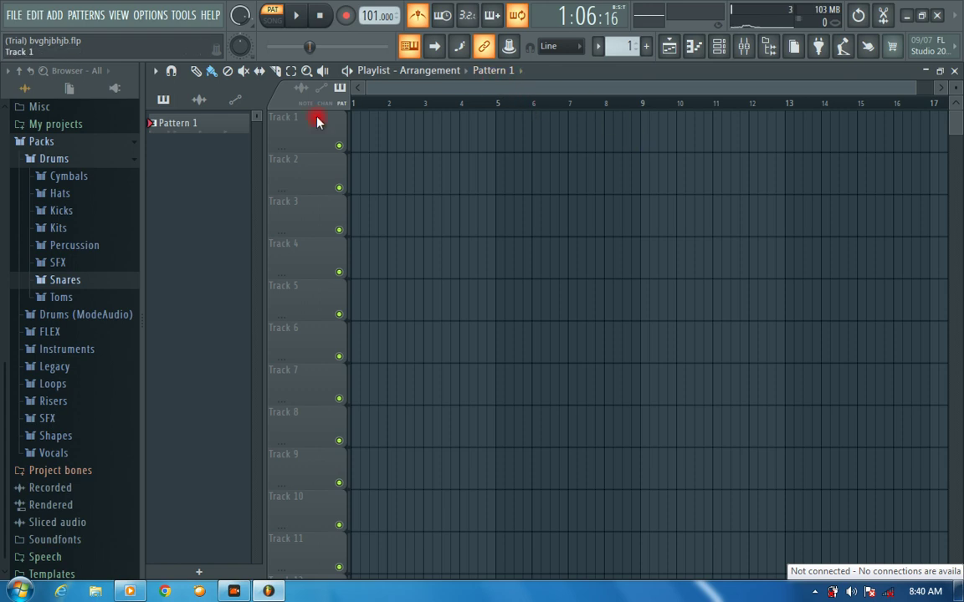
pyautogui.click(195, 72)
pyautogui.click(357, 137)
pyautogui.click(393, 133)
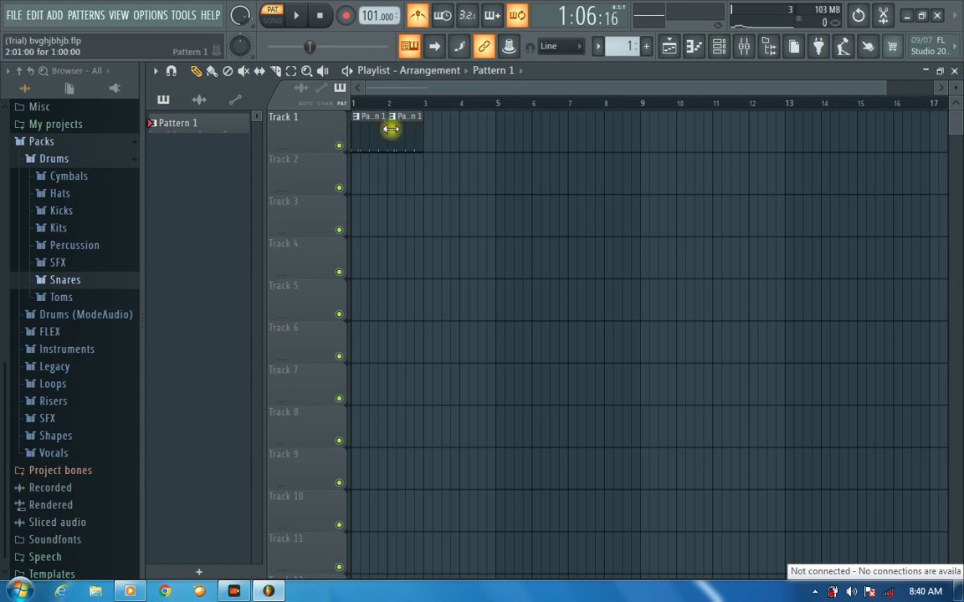
# - Paint Pattern 1 clips at bars 1 and 2 of Track 2 with the Paint tool
pyautogui.click(213, 73)
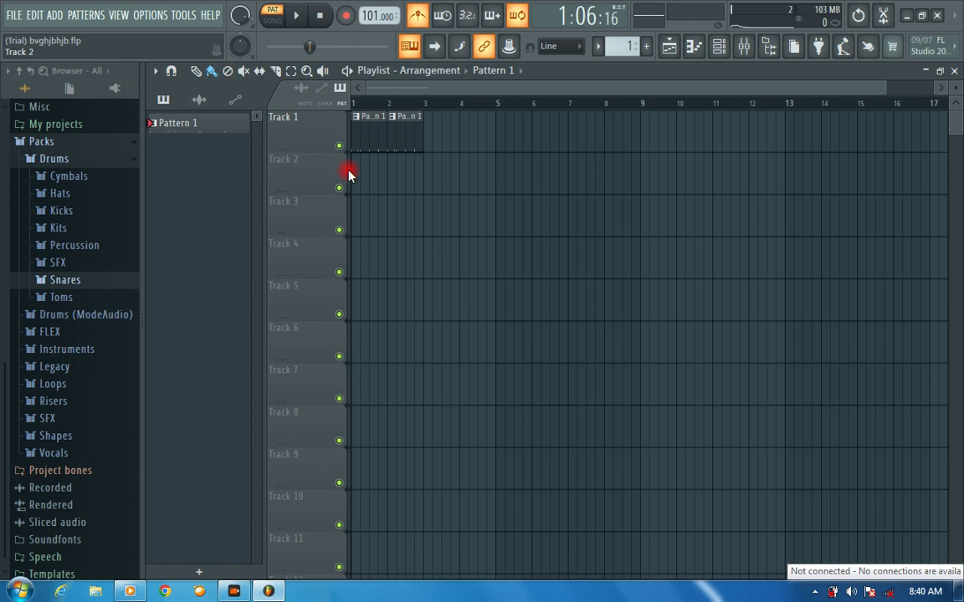
pyautogui.click(356, 174)
pyautogui.moveTo(353, 172)
pyautogui.mouseDown()
pyautogui.moveTo(399, 174)
pyautogui.moveTo(392, 166)
pyautogui.mouseUp()
# - Mute all four Pattern 1 clips on Track 1 and Track 2 with the Mute tool
pyautogui.click(227, 72)
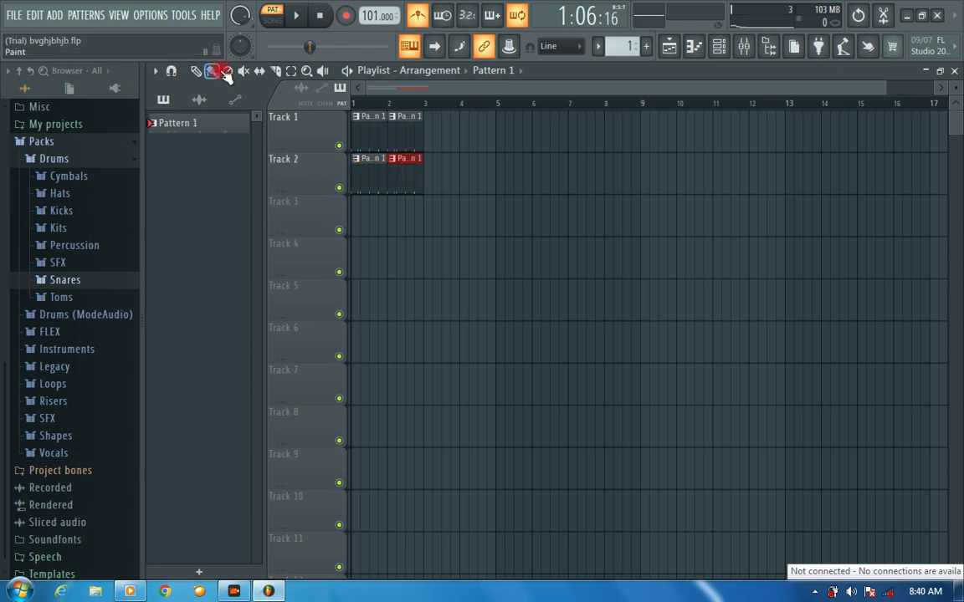
pyautogui.click(243, 72)
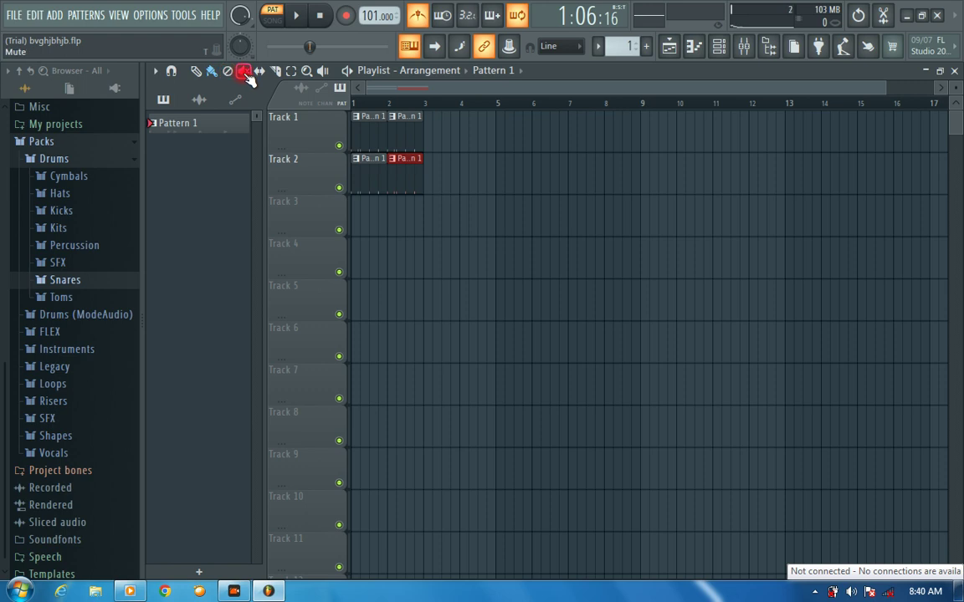
pyautogui.click(361, 132)
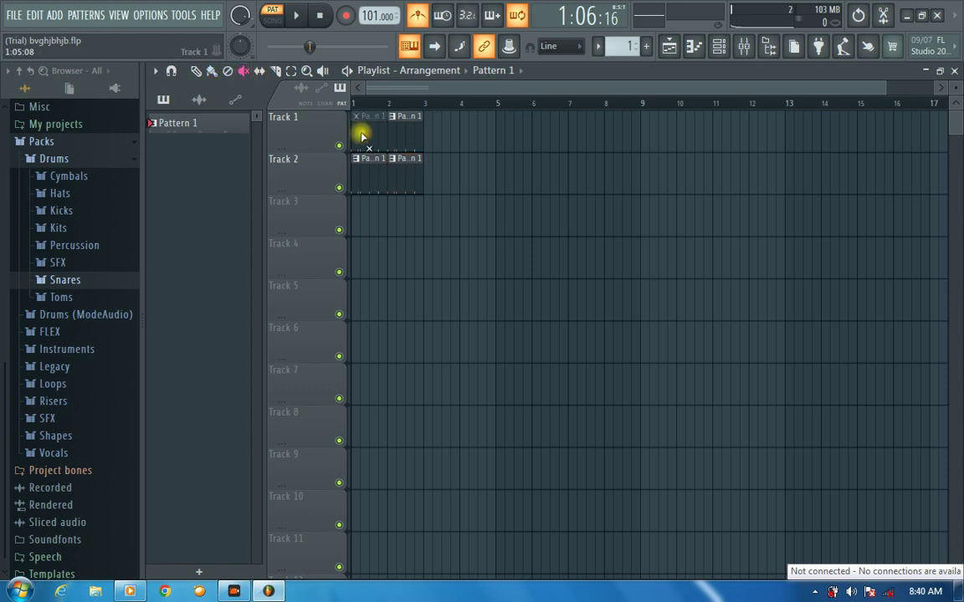
pyautogui.click(421, 124)
pyautogui.click(405, 192)
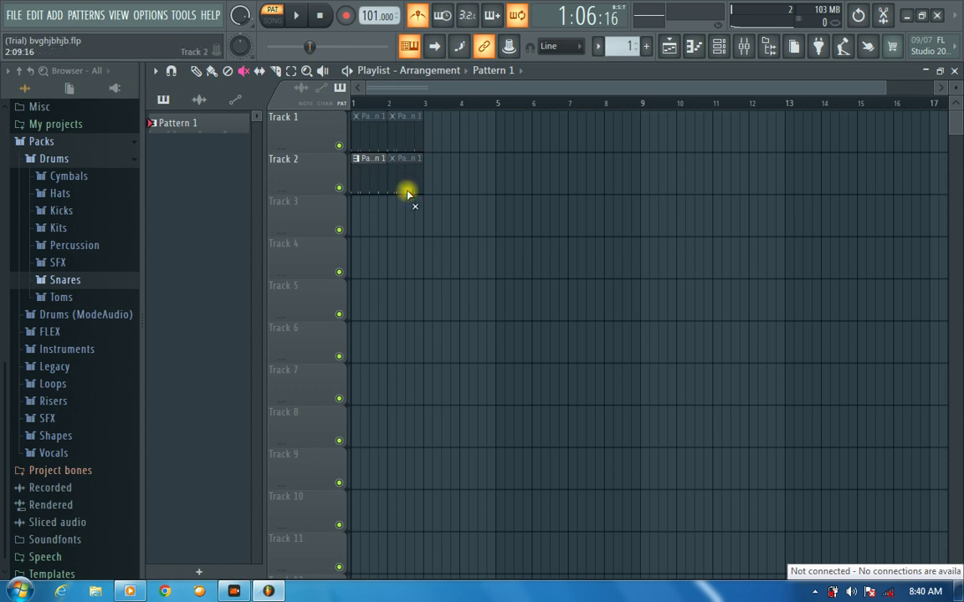
pyautogui.click(376, 191)
# - Try the Playback tool on the first clips of Track 1 and Track 2
pyautogui.click(324, 72)
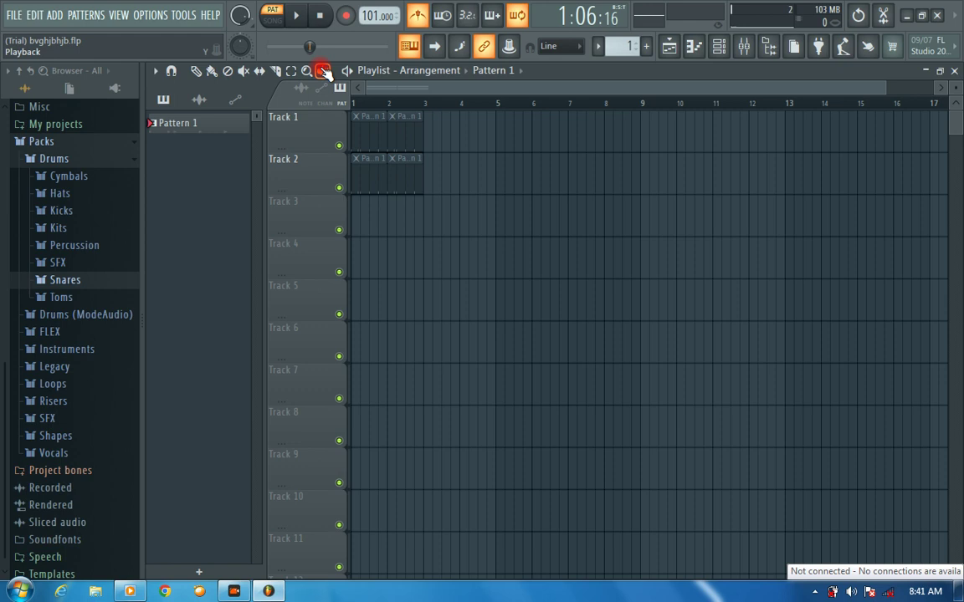
pyautogui.click(371, 130)
pyautogui.click(370, 131)
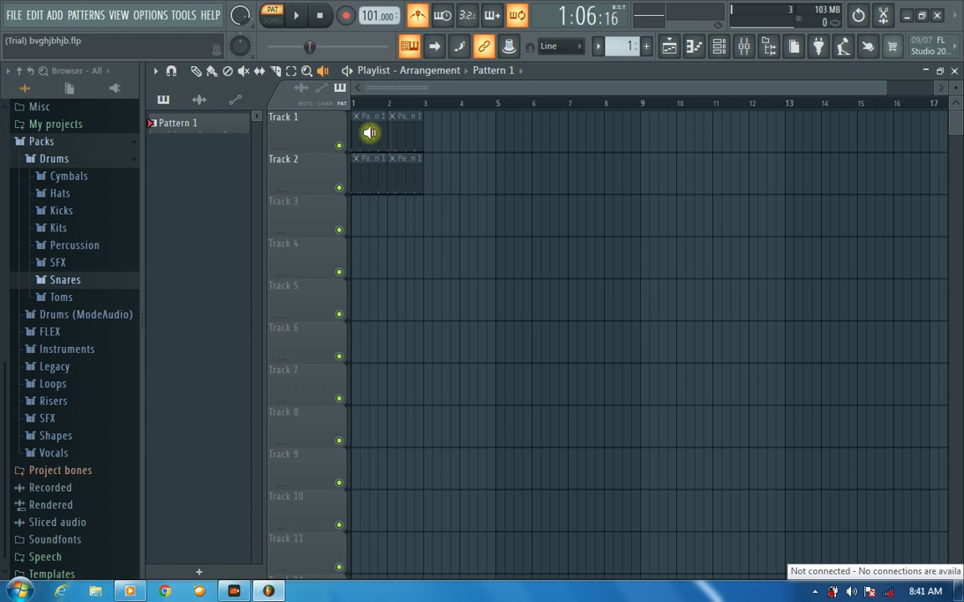
pyautogui.click(370, 176)
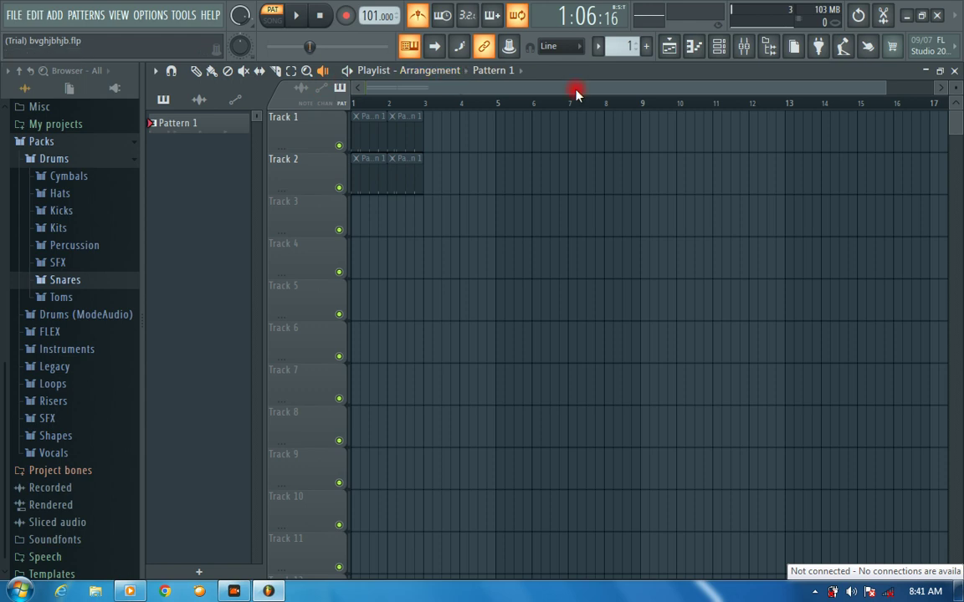
# - Open Sawer's piano roll maximized and draw C#7 at bar 1, F#7 at step 7, C7 at step 13 and F#7 at bar 2
pyautogui.click(694, 48)
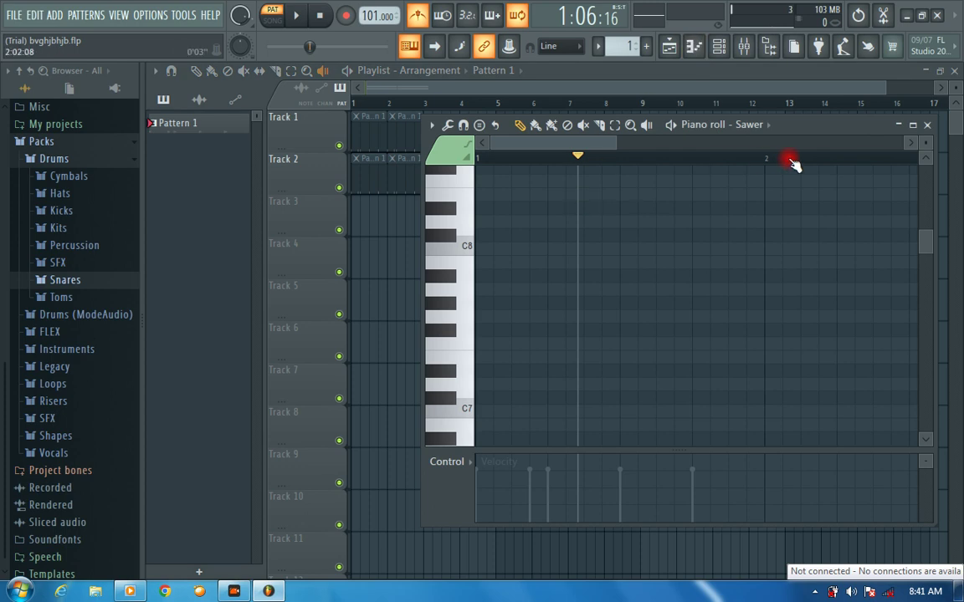
pyautogui.click(913, 124)
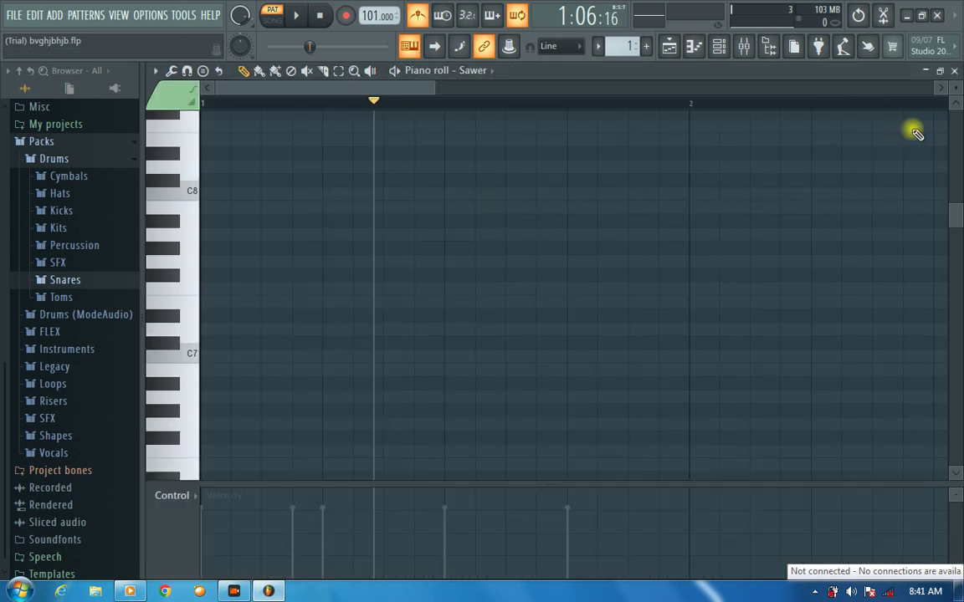
pyautogui.click(207, 342)
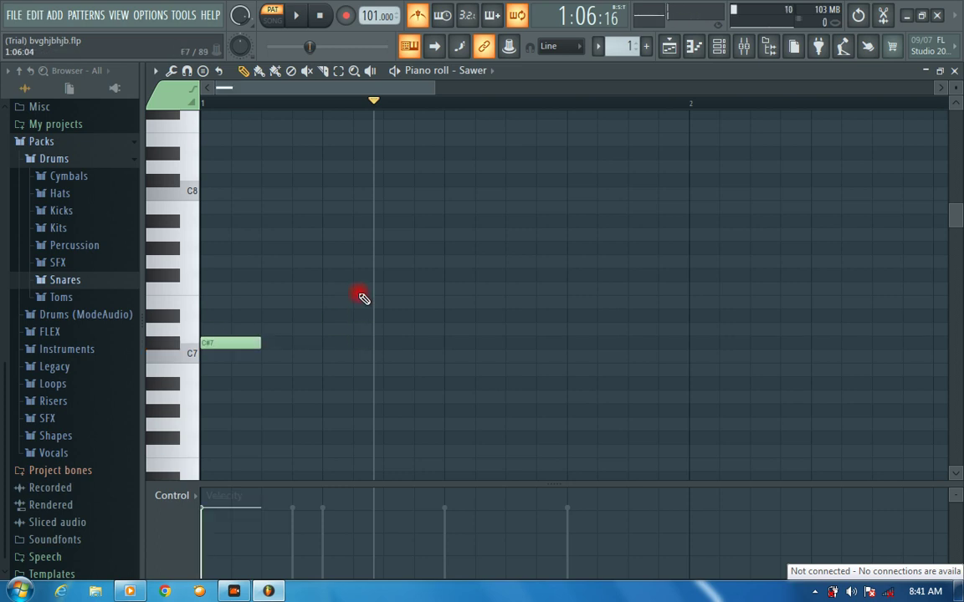
pyautogui.click(385, 276)
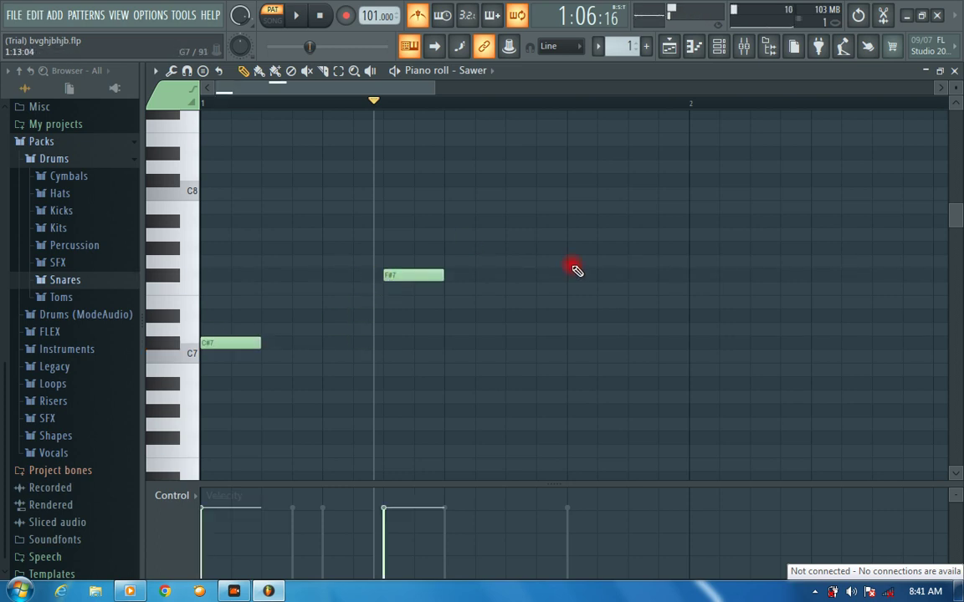
pyautogui.click(569, 356)
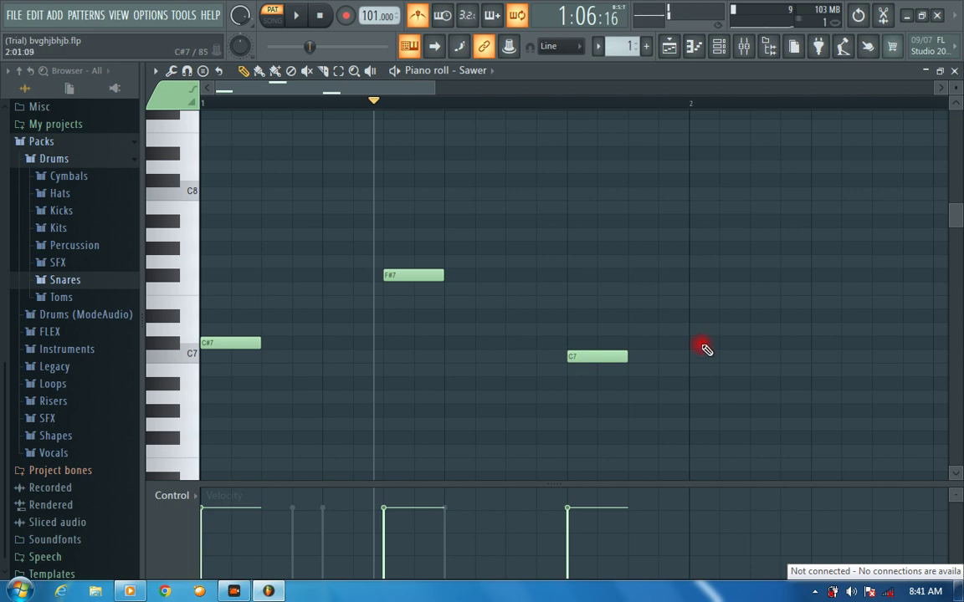
pyautogui.click(691, 275)
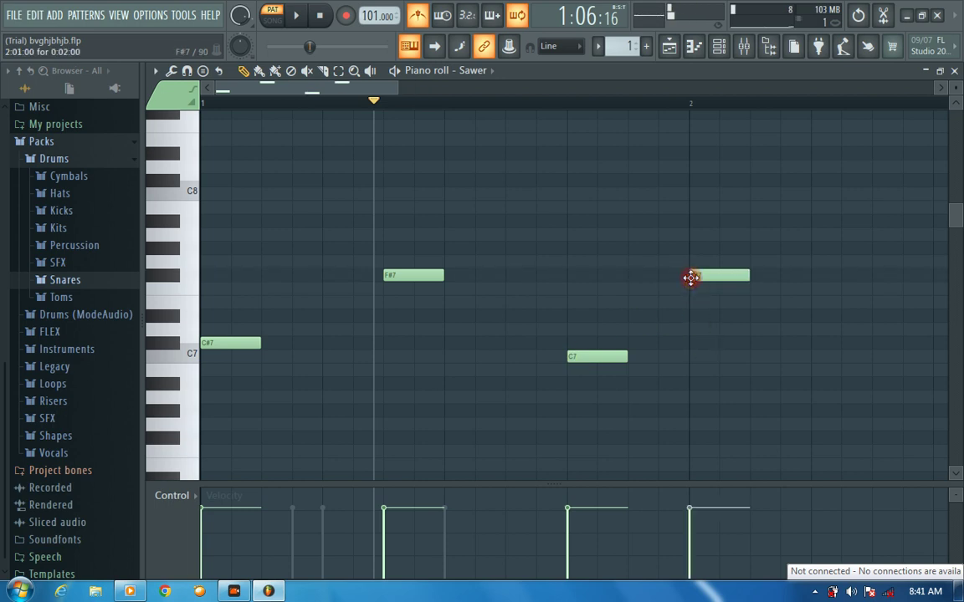
# - Play the pattern to hear the Sawer melody, pause it, and close the piano roll
pyautogui.click(294, 18)
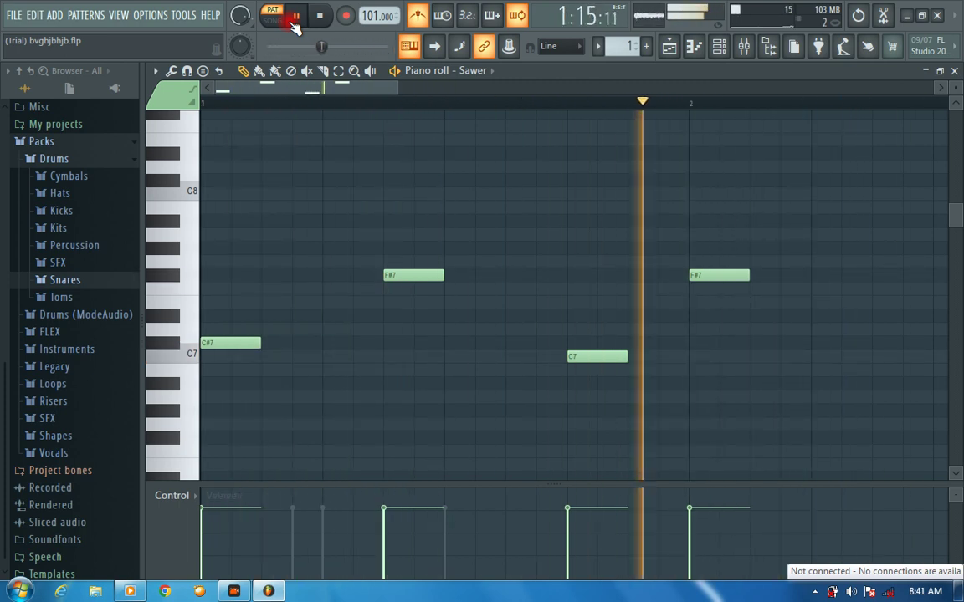
pyautogui.click(294, 19)
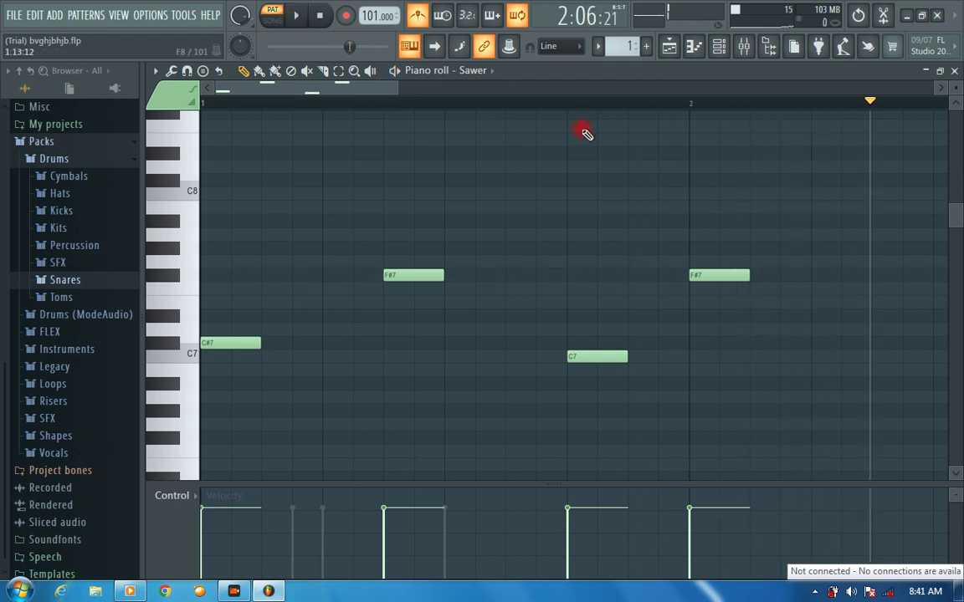
pyautogui.click(955, 71)
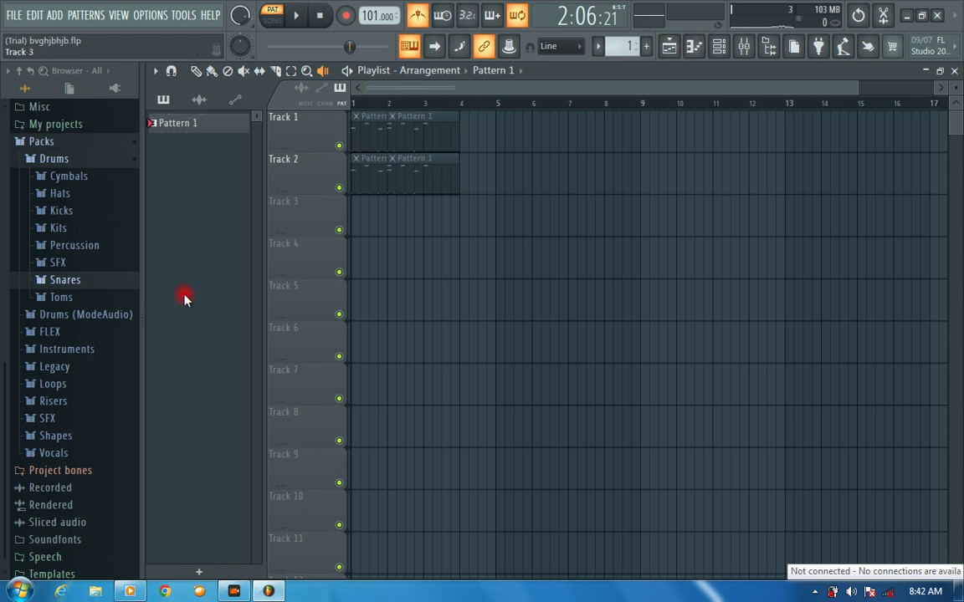
# - Collapse and reopen the Packs folder, expand the drum Kicks, and preview FPC 1 Kick and Ekit Kick
pyautogui.moveTo(48, 144); pyautogui.dragTo(51, 147)
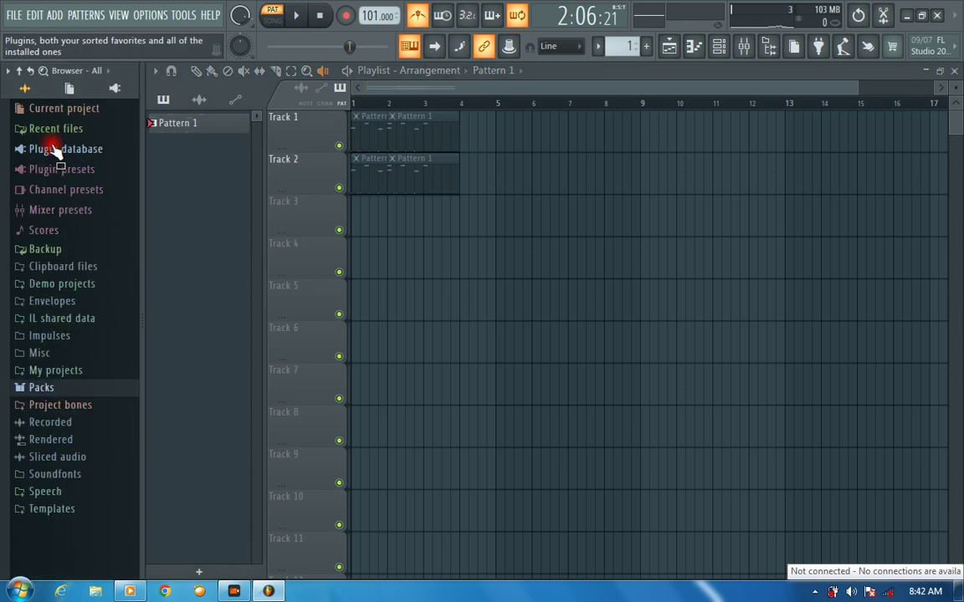
pyautogui.click(62, 389)
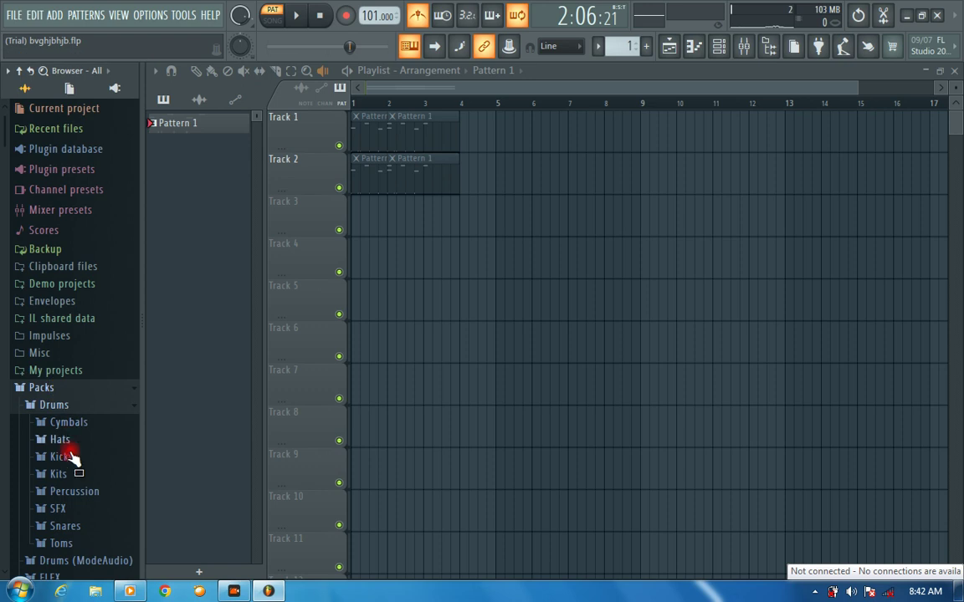
pyautogui.click(62, 457)
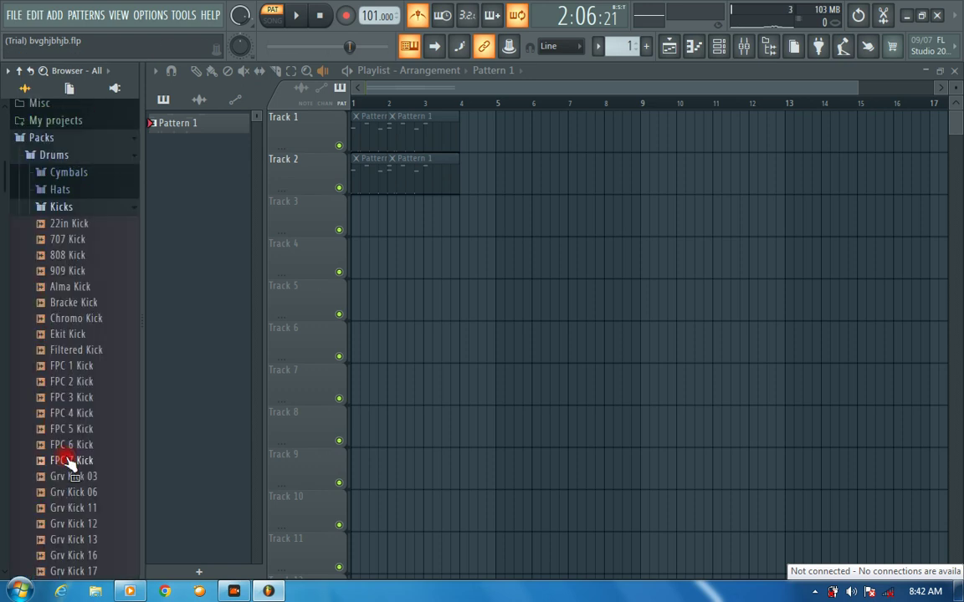
pyautogui.click(71, 368)
pyautogui.click(63, 334)
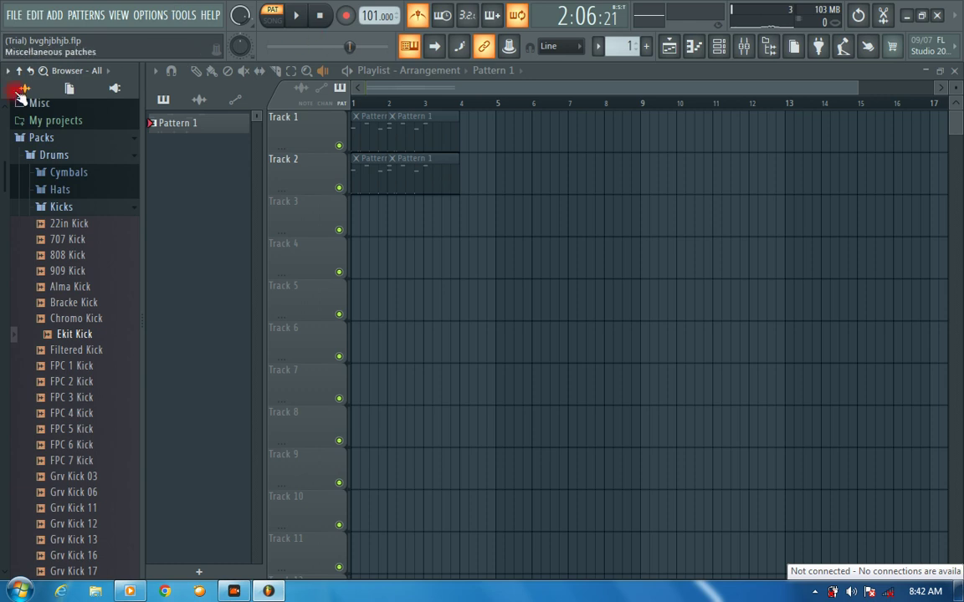
# - Save the project as bvghjbhjb in the Projects folder, replacing the existing file
pyautogui.click(14, 17)
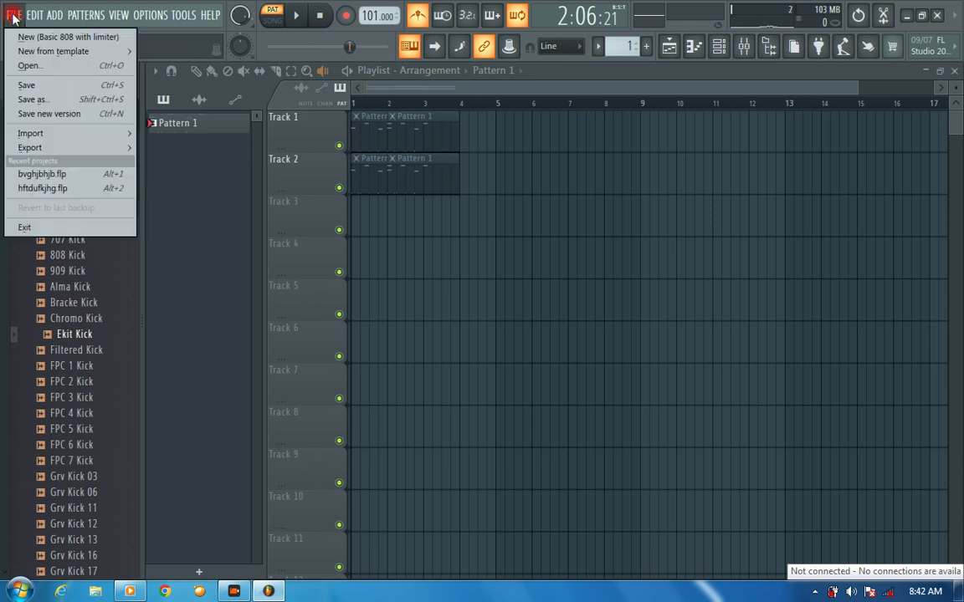
pyautogui.click(40, 100)
pyautogui.click(370, 341)
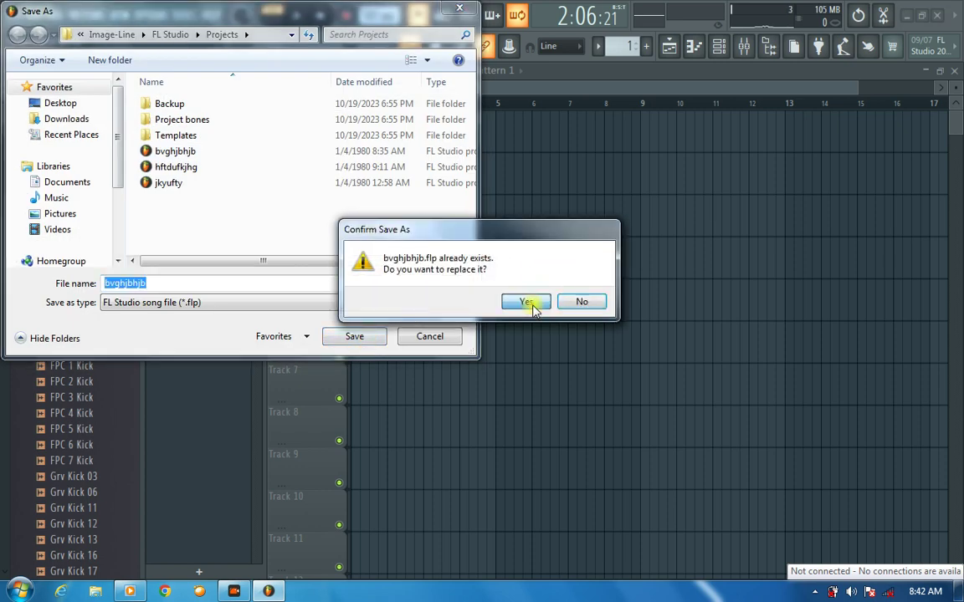
pyautogui.click(527, 303)
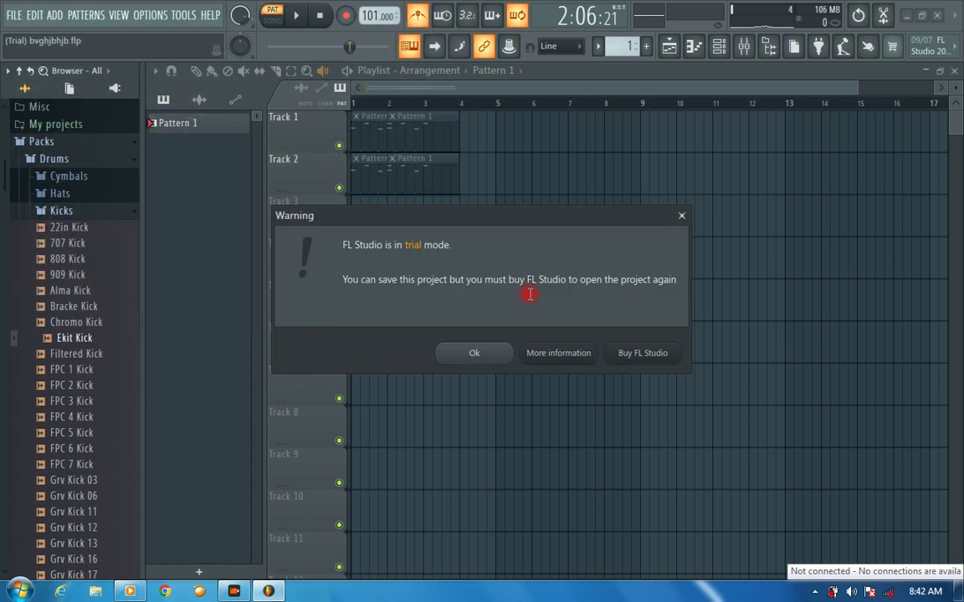
# - Acknowledge the trial-mode warning, and play the pattern at a tempo of 107 with the metronome
pyautogui.click(462, 350)
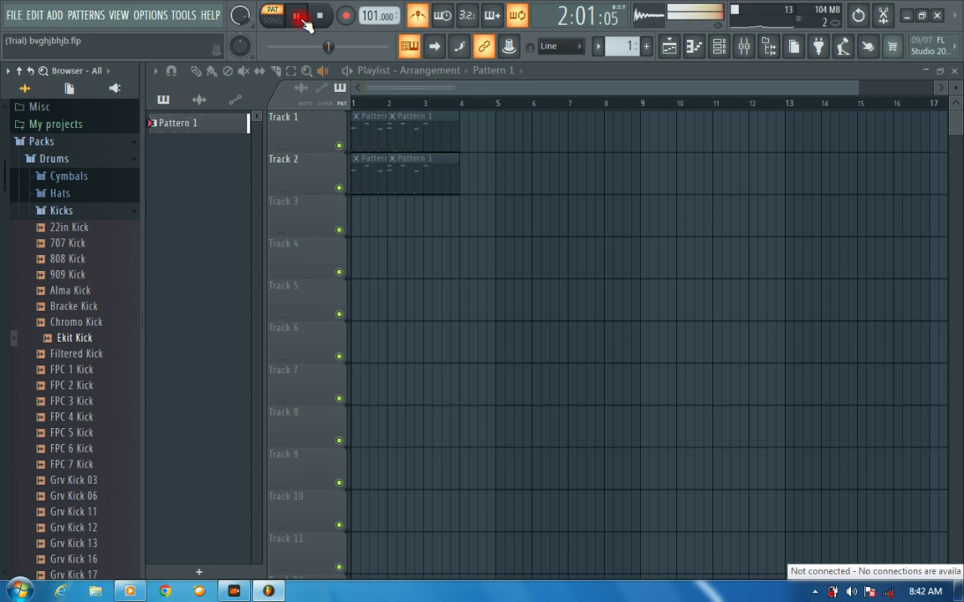
pyautogui.click(300, 17)
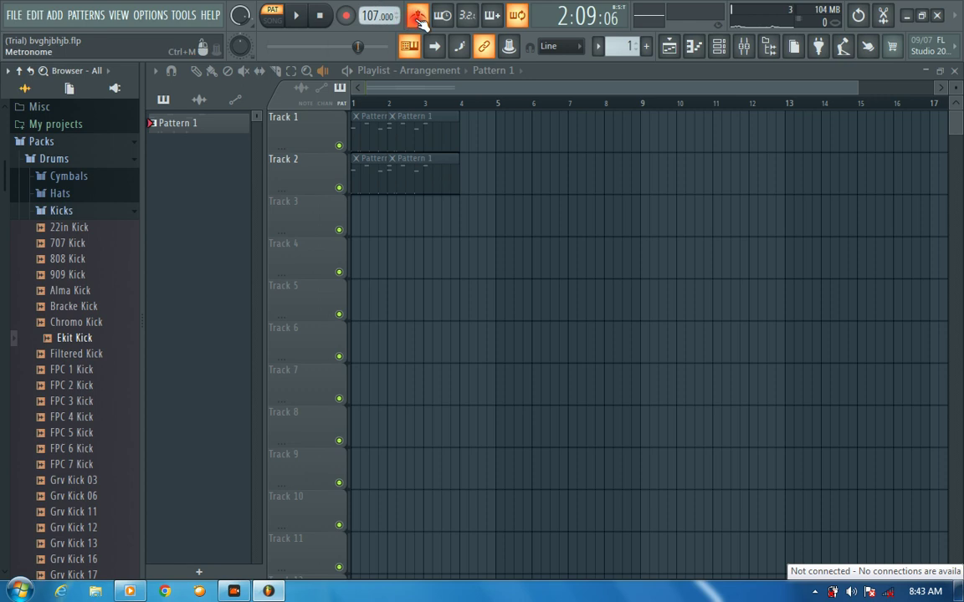
pyautogui.click(298, 17)
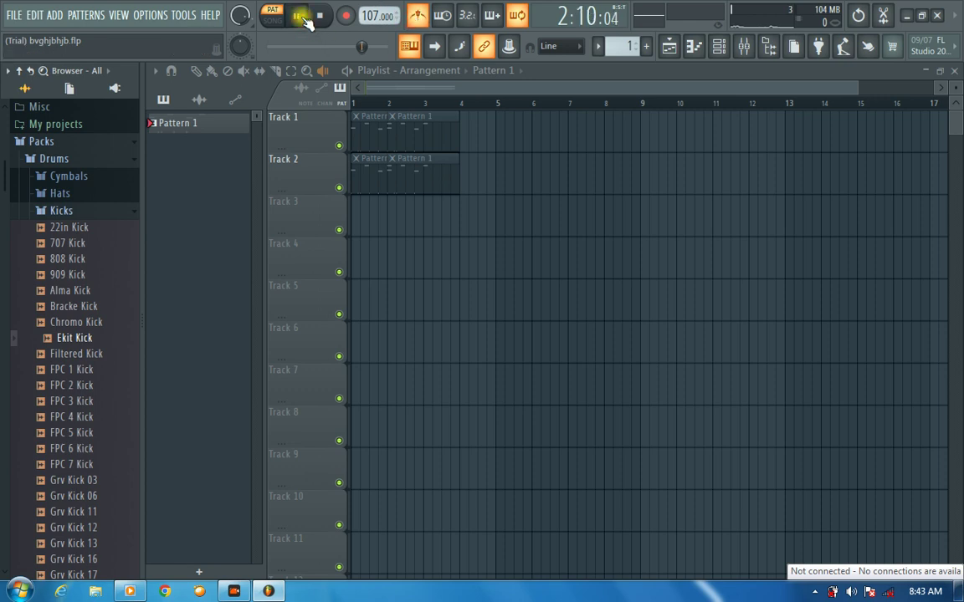
pyautogui.click(417, 17)
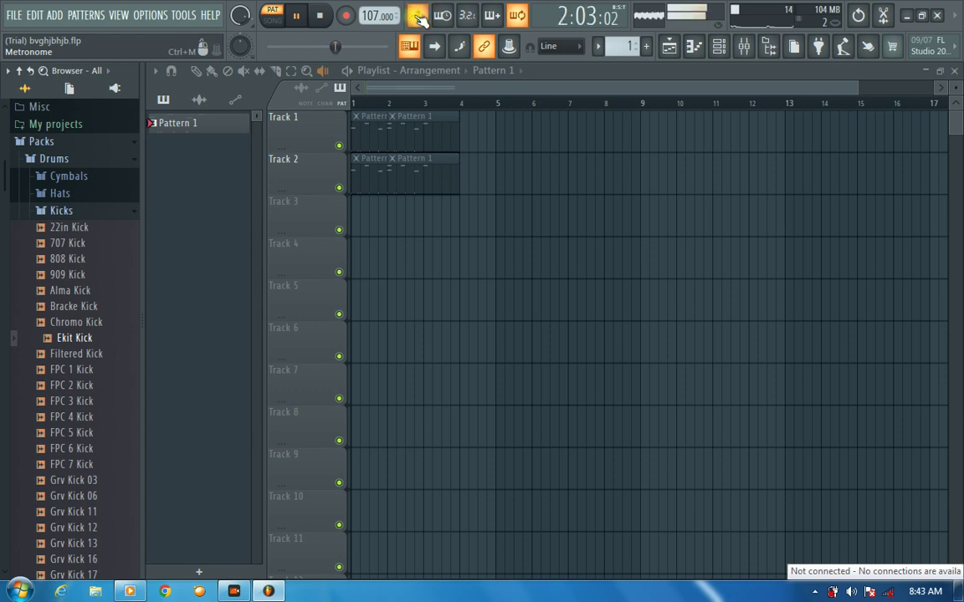
# - Mute Tracks 1 and 2 in the playlist and all five instrument channels in the channel rack
pyautogui.click(340, 145)
pyautogui.click(339, 187)
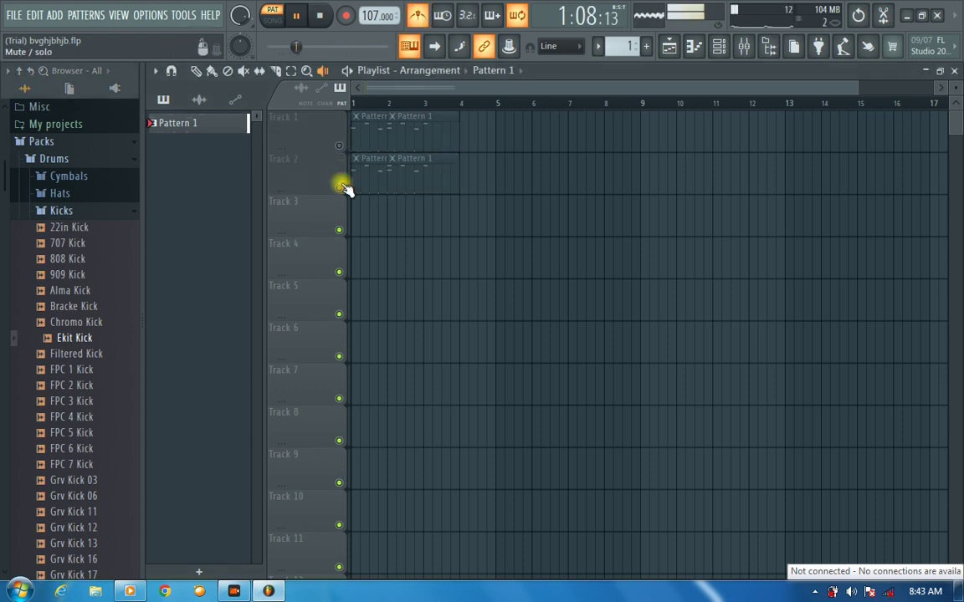
pyautogui.click(719, 46)
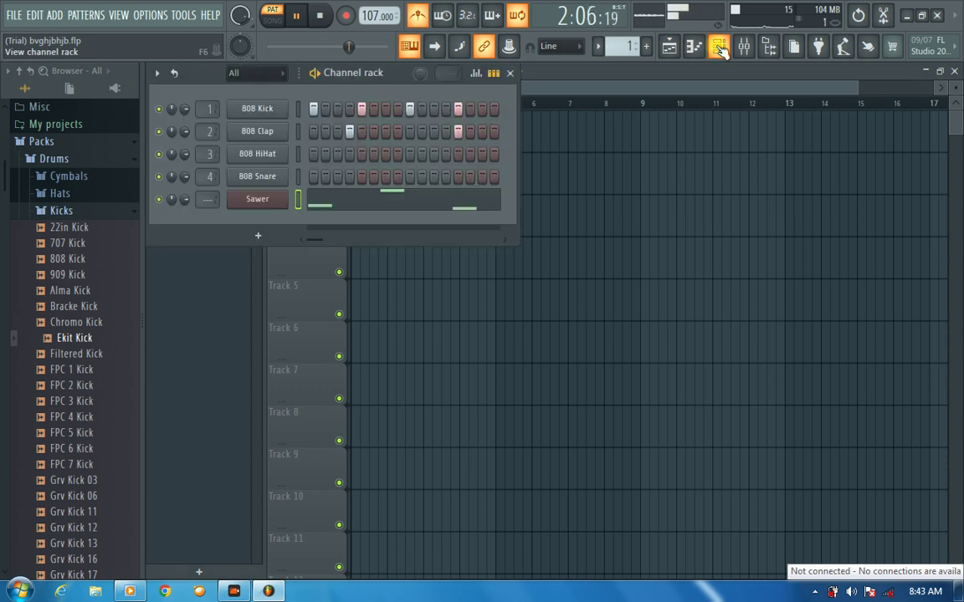
pyautogui.click(159, 199)
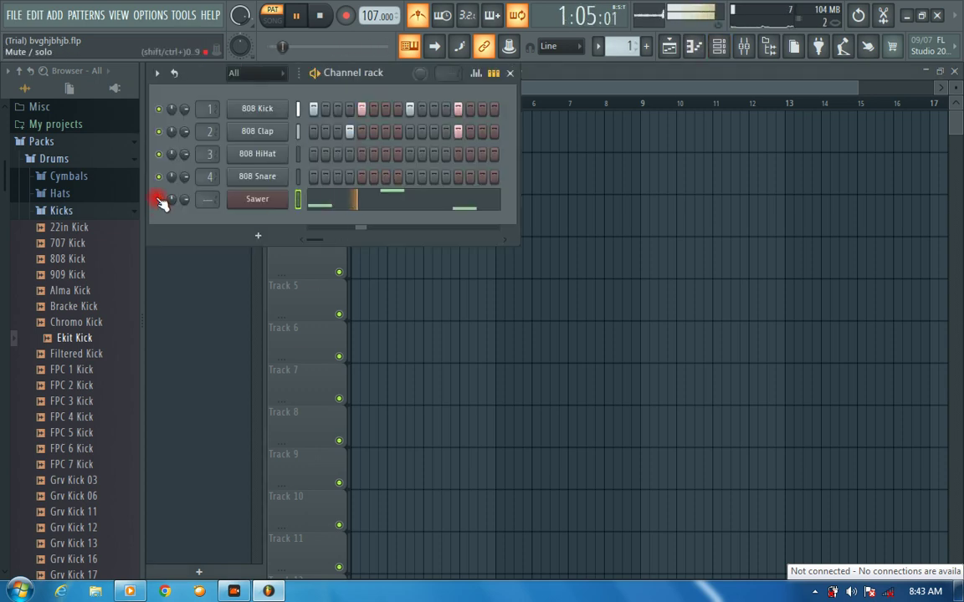
pyautogui.click(159, 177)
pyautogui.click(159, 154)
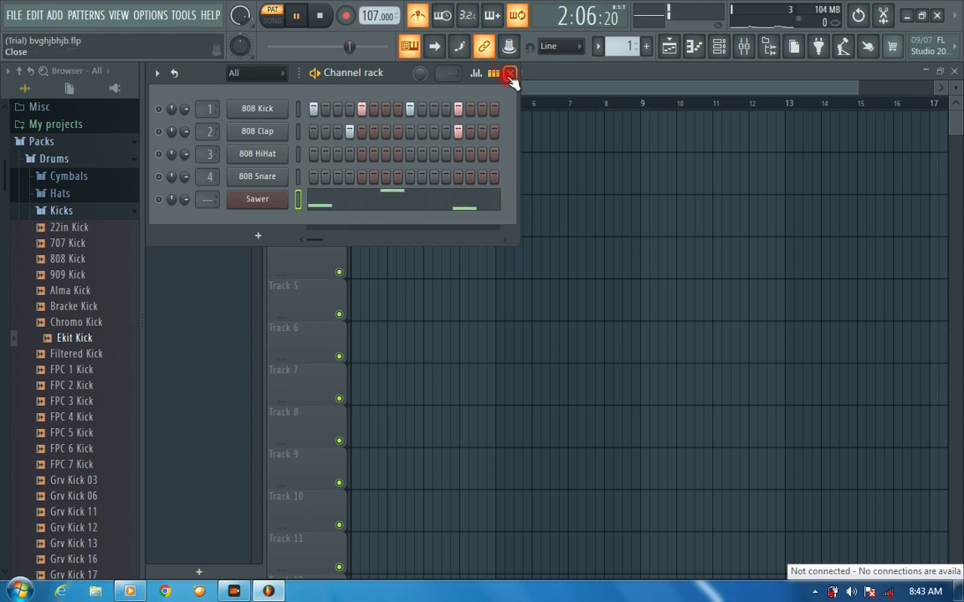
# - Toggle loop recording off and back on, and bring the playlist in front of the channel rack
pyautogui.click(519, 15)
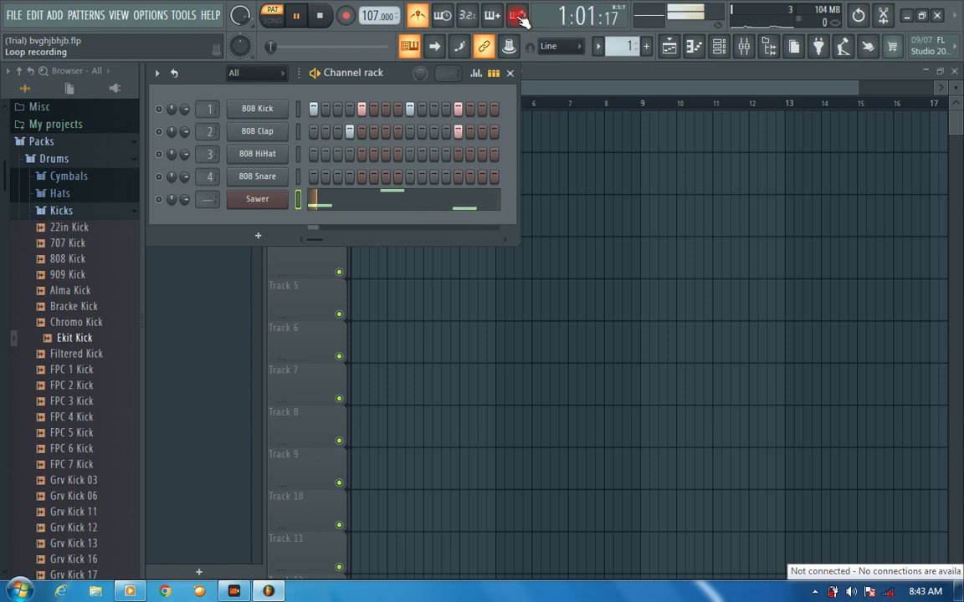
pyautogui.click(519, 15)
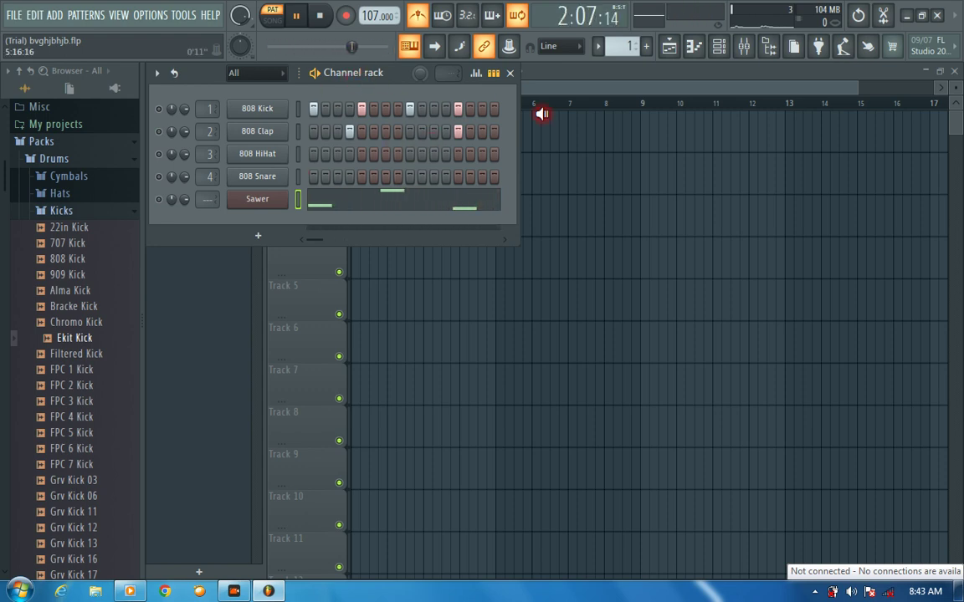
pyautogui.click(672, 47)
pyautogui.click(672, 47)
pyautogui.click(672, 46)
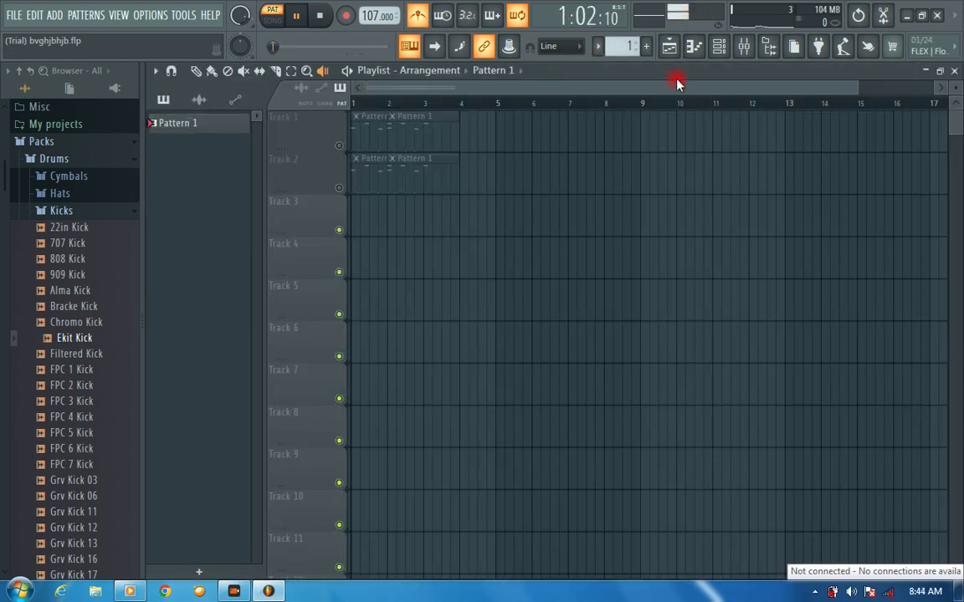
# - Show the mixer, and view the plugin picker without choosing a plugin
pyautogui.click(745, 48)
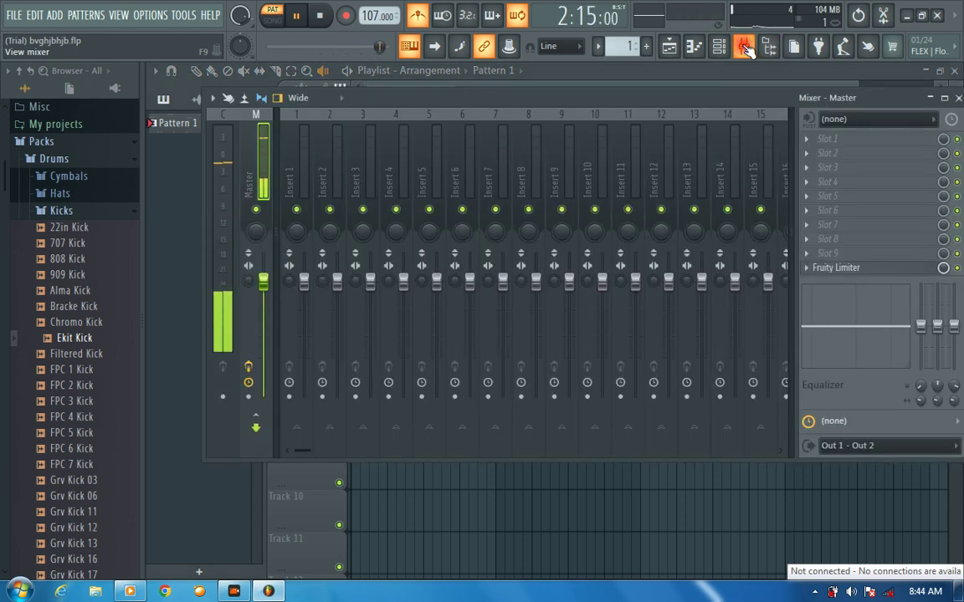
pyautogui.click(824, 48)
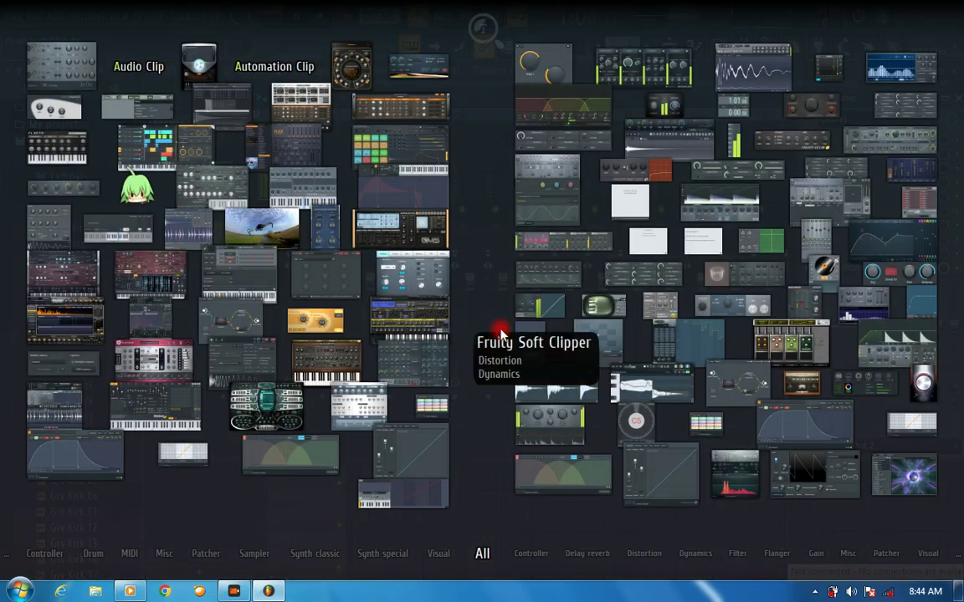
pyautogui.click(474, 262)
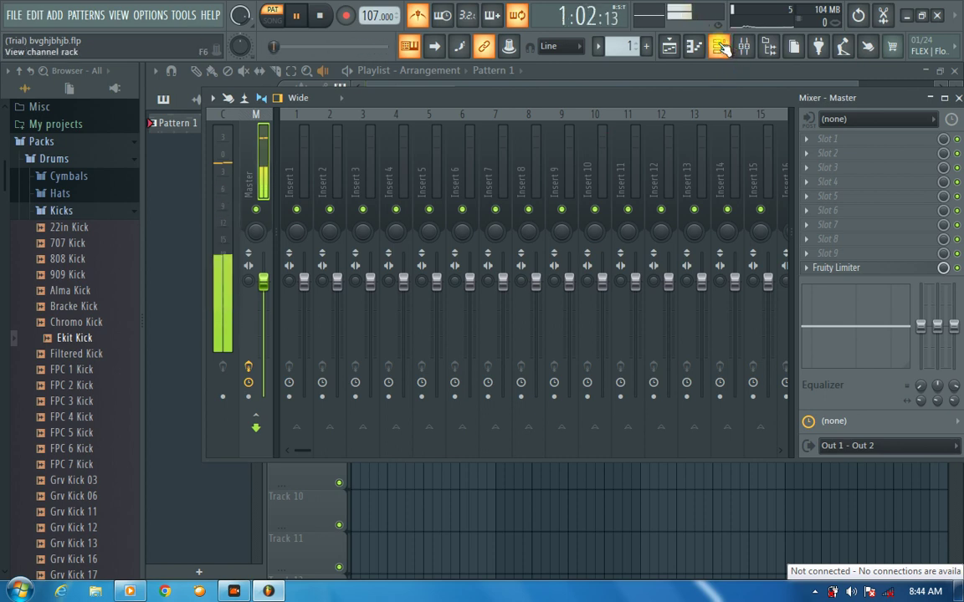
# - Show the channel rack and view Sawer's piano roll, closing the piano roll and the mixer when done
pyautogui.click(720, 47)
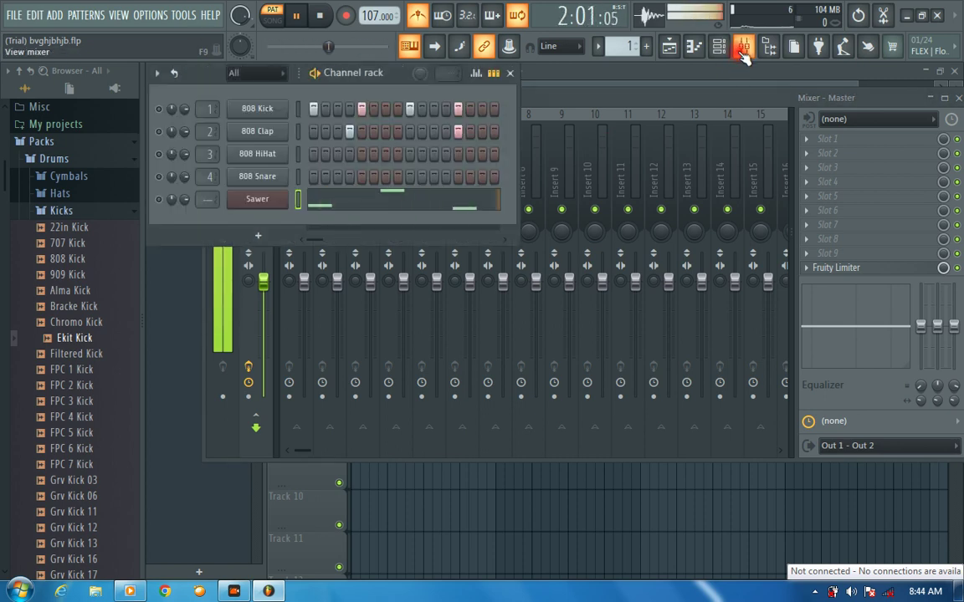
pyautogui.click(696, 48)
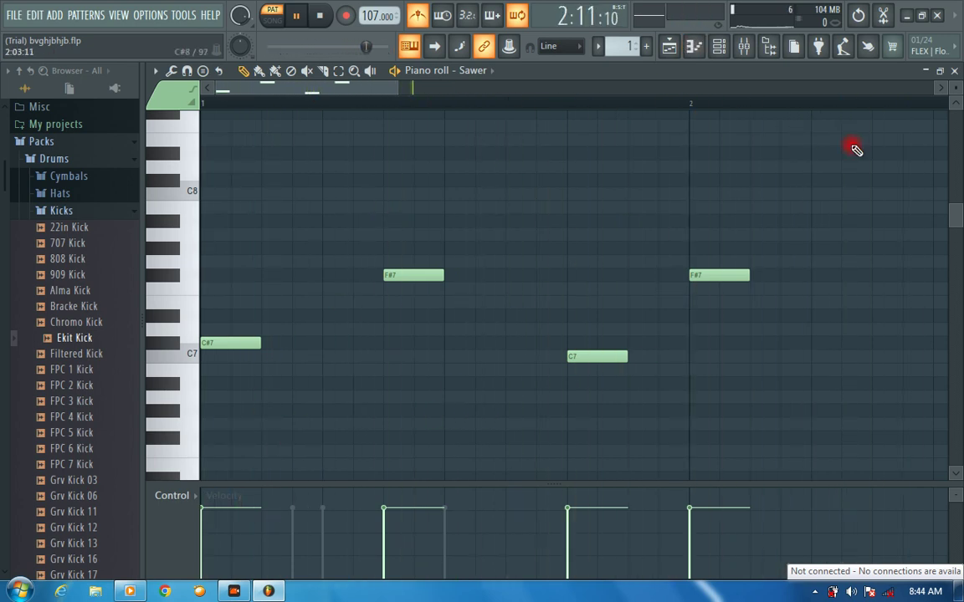
pyautogui.click(954, 71)
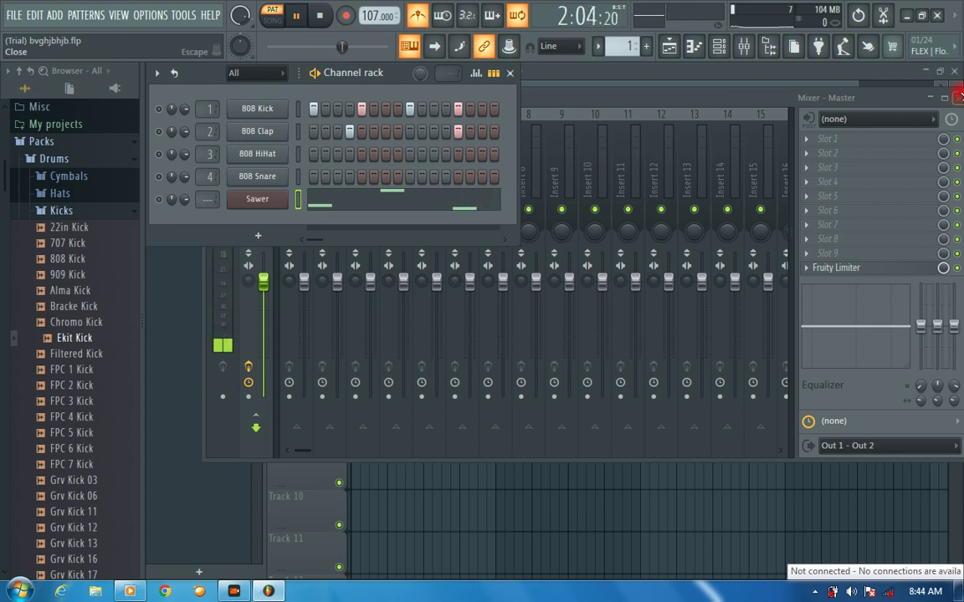
pyautogui.click(959, 99)
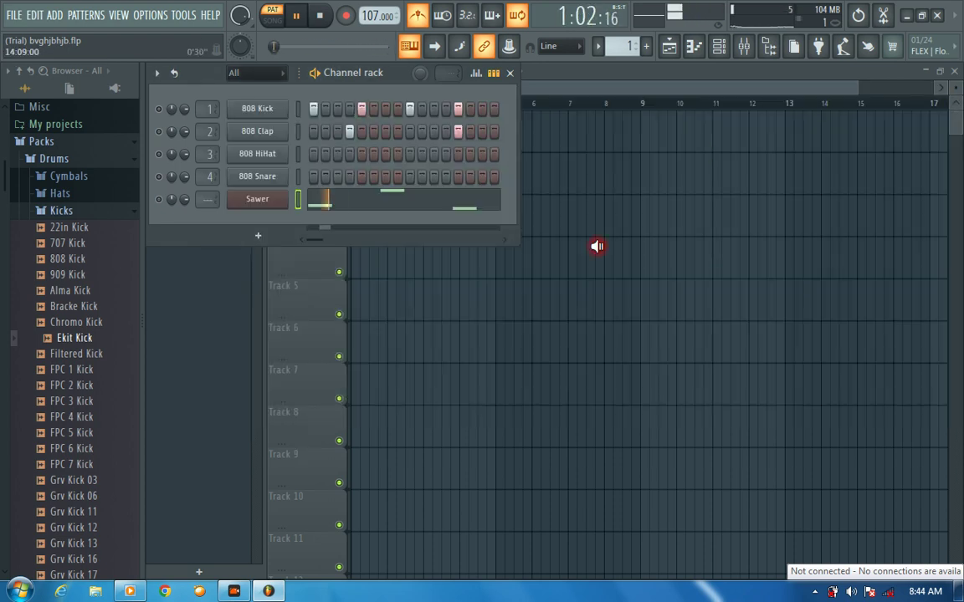